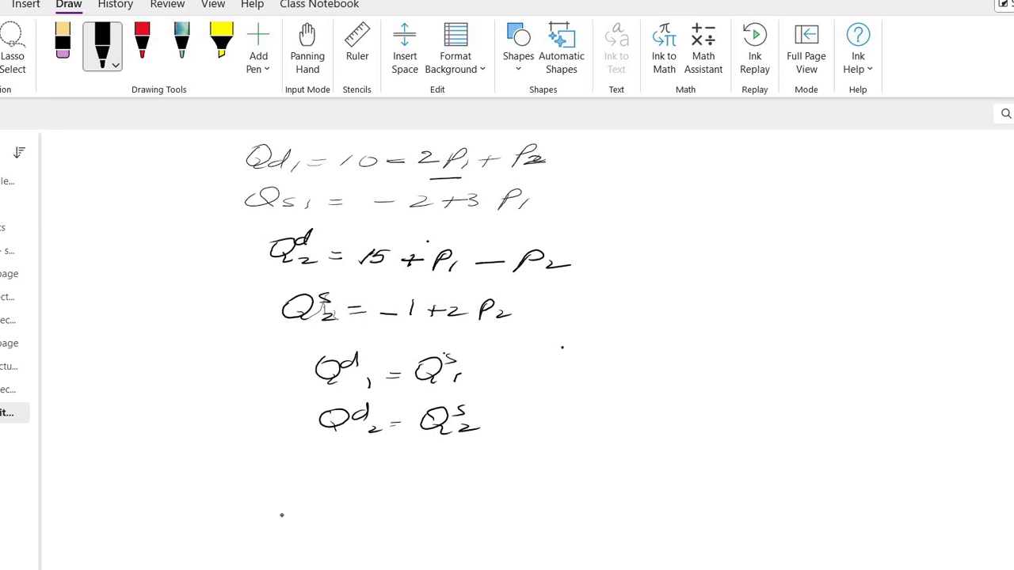
{"action": "scroll", "coordinate": [513, 409], "scroll_direction": "up", "scroll_amount": 1}
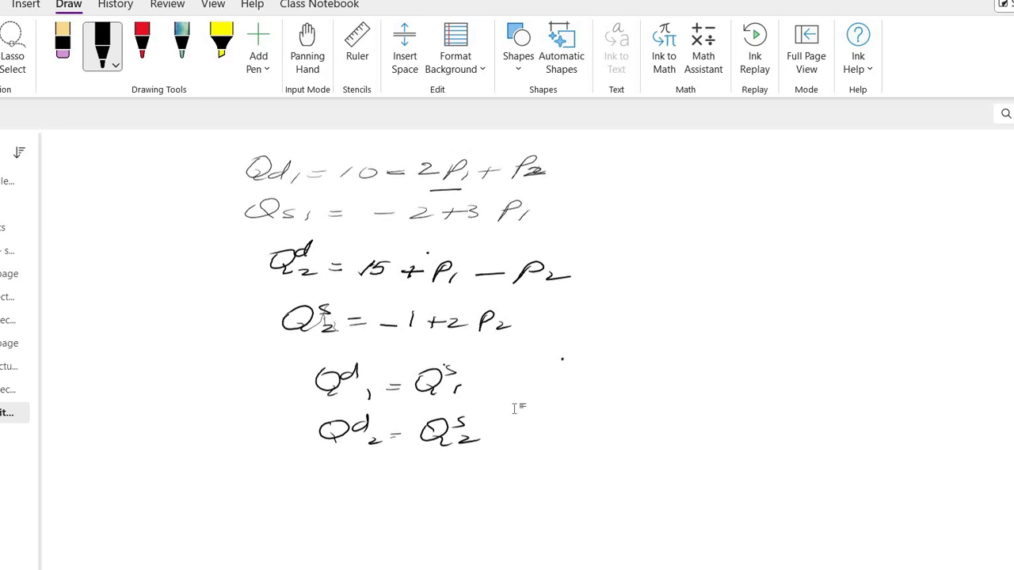
{"action": "scroll", "coordinate": [534, 414], "scroll_direction": "up", "scroll_amount": 3}
{"action": "scroll", "coordinate": [547, 400], "scroll_direction": "down", "scroll_amount": 3}
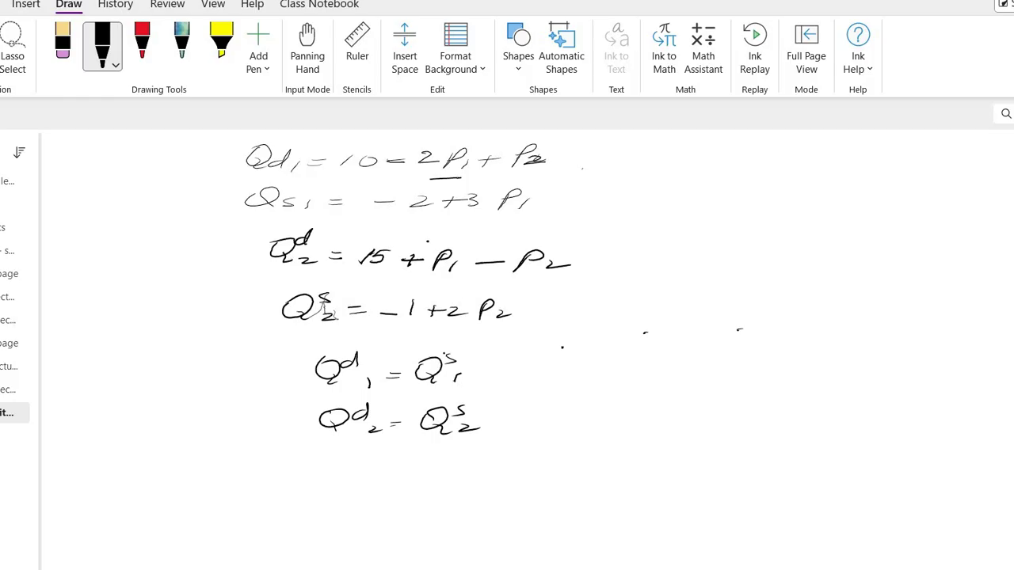
{"action": "left_click_drag", "start_coordinate": [582, 165], "coordinate": [650, 355]}
{"action": "key", "text": "Escape"}
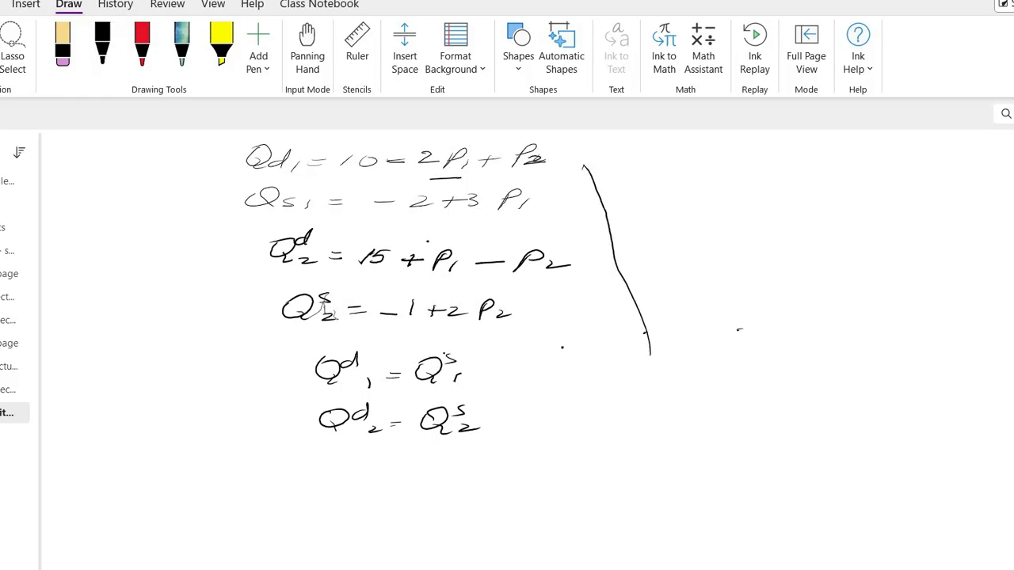
{"action": "left_click", "coordinate": [643, 337]}
{"action": "key", "text": "Delete"}
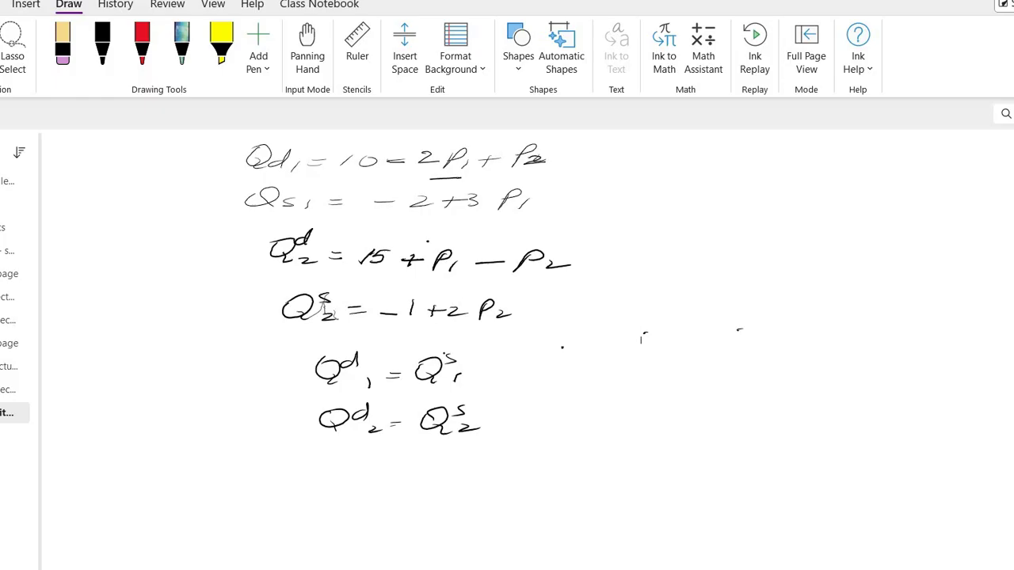
Handwrite the first market's equilibrium condition Qd1 = Qs1 in black ink beside the given equations
{"action": "key", "text": "alt+d"}
{"action": "key", "text": "p"}
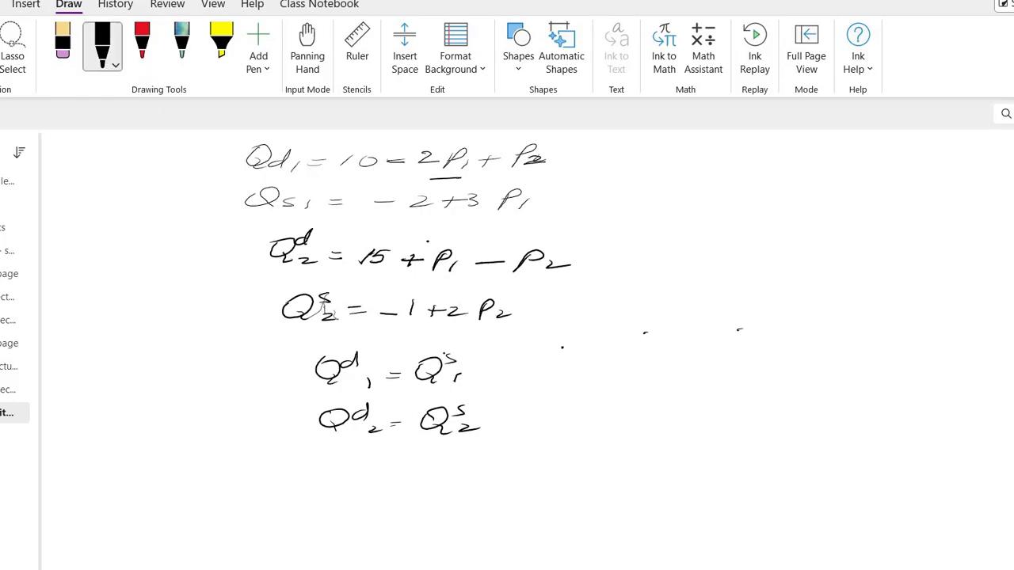
{"action": "mouse_move", "coordinate": [712, 181]}
{"action": "left_mouse_down"}
{"action": "mouse_move", "coordinate": [709, 192]}
{"action": "mouse_move", "coordinate": [715, 179]}
{"action": "mouse_move", "coordinate": [736, 202]}
{"action": "mouse_move", "coordinate": [773, 195]}
{"action": "left_mouse_up"}
{"action": "mouse_move", "coordinate": [803, 175]}
{"action": "left_mouse_down"}
{"action": "mouse_move", "coordinate": [793, 190]}
{"action": "mouse_move", "coordinate": [813, 184]}
{"action": "left_mouse_up"}
{"action": "left_click_drag", "start_coordinate": [800, 185], "coordinate": [819, 197]}
{"action": "left_click_drag", "start_coordinate": [841, 190], "coordinate": [842, 198]}
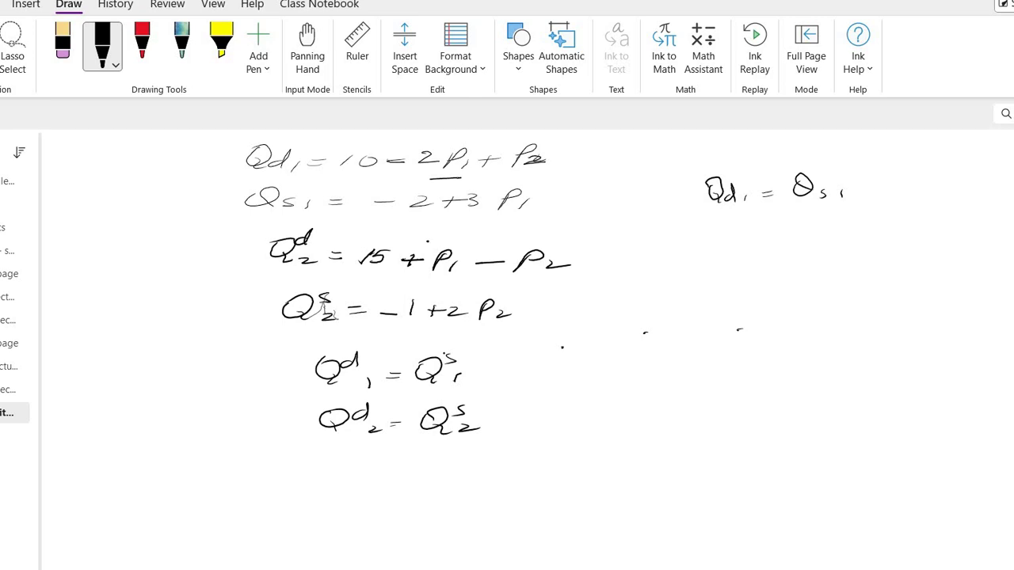
Handwrite the substituted equation 10 − 2P1 + P2 = −2 + 3P1 below Qd1 = Qs1
{"action": "mouse_move", "coordinate": [677, 238]}
{"action": "left_mouse_down"}
{"action": "mouse_move", "coordinate": [676, 252]}
{"action": "mouse_move", "coordinate": [682, 241]}
{"action": "mouse_move", "coordinate": [703, 244]}
{"action": "left_mouse_up"}
{"action": "left_click_drag", "start_coordinate": [718, 238], "coordinate": [730, 247]}
{"action": "mouse_move", "coordinate": [738, 235]}
{"action": "left_mouse_down"}
{"action": "mouse_move", "coordinate": [737, 250]}
{"action": "mouse_move", "coordinate": [777, 240]}
{"action": "mouse_move", "coordinate": [767, 247]}
{"action": "left_mouse_up"}
{"action": "left_click", "coordinate": [754, 246]}
{"action": "mouse_move", "coordinate": [780, 235]}
{"action": "left_mouse_down"}
{"action": "mouse_move", "coordinate": [780, 251]}
{"action": "mouse_move", "coordinate": [784, 241]}
{"action": "mouse_move", "coordinate": [795, 248]}
{"action": "left_mouse_up"}
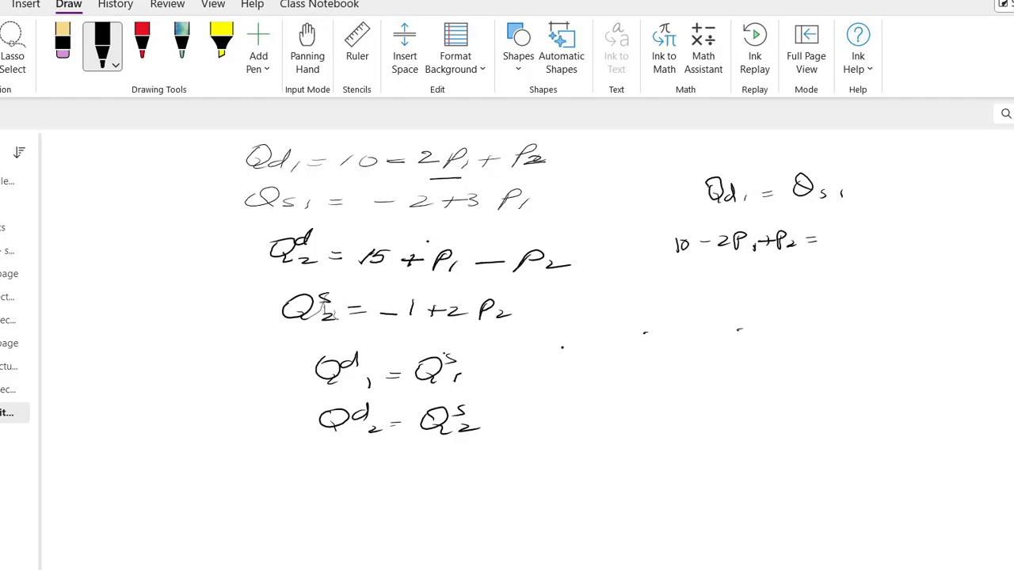
{"action": "mouse_move", "coordinate": [835, 238]}
{"action": "left_mouse_down"}
{"action": "mouse_move", "coordinate": [906, 231]}
{"action": "mouse_move", "coordinate": [895, 239]}
{"action": "left_mouse_up"}
{"action": "left_click_drag", "start_coordinate": [911, 227], "coordinate": [926, 242]}
{"action": "left_click_drag", "start_coordinate": [925, 224], "coordinate": [944, 238]}
Write the rearranged line 10 + 2 = 2P1 + P2 + 3P1 under the substituted equation
{"action": "mouse_move", "coordinate": [682, 286]}
{"action": "left_mouse_down"}
{"action": "mouse_move", "coordinate": [682, 301]}
{"action": "mouse_move", "coordinate": [691, 291]}
{"action": "mouse_move", "coordinate": [719, 293]}
{"action": "mouse_move", "coordinate": [713, 301]}
{"action": "mouse_move", "coordinate": [823, 287]}
{"action": "left_mouse_up"}
{"action": "left_click_drag", "start_coordinate": [837, 287], "coordinate": [851, 292]}
{"action": "mouse_move", "coordinate": [860, 280]}
{"action": "left_mouse_down"}
{"action": "mouse_move", "coordinate": [860, 294]}
{"action": "mouse_move", "coordinate": [906, 281]}
{"action": "left_mouse_up"}
{"action": "mouse_move", "coordinate": [897, 277]}
{"action": "left_mouse_down"}
{"action": "mouse_move", "coordinate": [898, 290]}
{"action": "mouse_move", "coordinate": [936, 286]}
{"action": "left_mouse_up"}
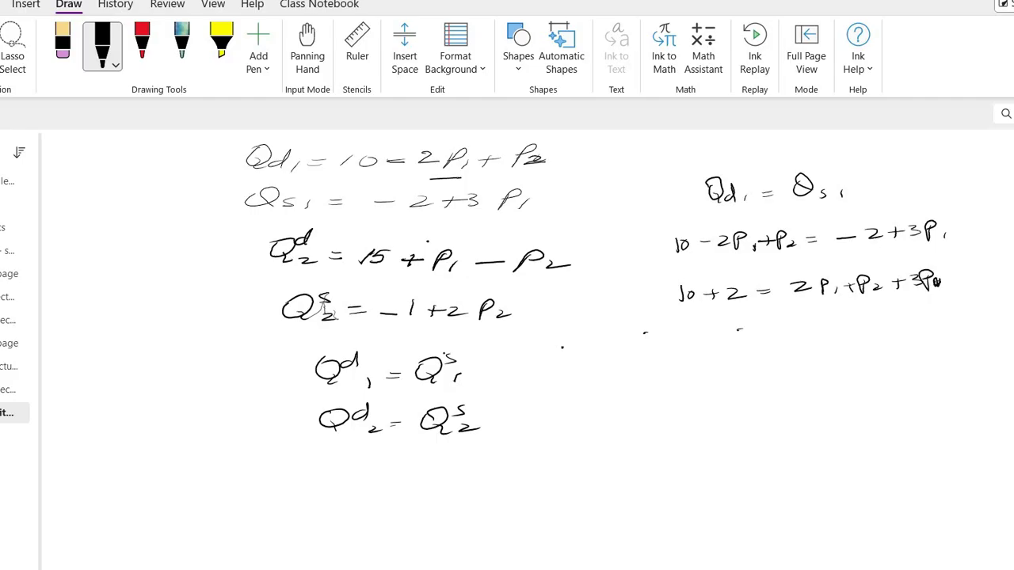
Write the simplified line 12 = 5P1 + P2 below, undoing the mistaken 2 after the equals sign
{"action": "left_click_drag", "start_coordinate": [696, 327], "coordinate": [698, 340]}
{"action": "left_click_drag", "start_coordinate": [712, 329], "coordinate": [730, 337]}
{"action": "left_click_drag", "start_coordinate": [739, 330], "coordinate": [750, 329]}
{"action": "left_click_drag", "start_coordinate": [740, 332], "coordinate": [809, 338]}
{"action": "key", "text": "Escape"}
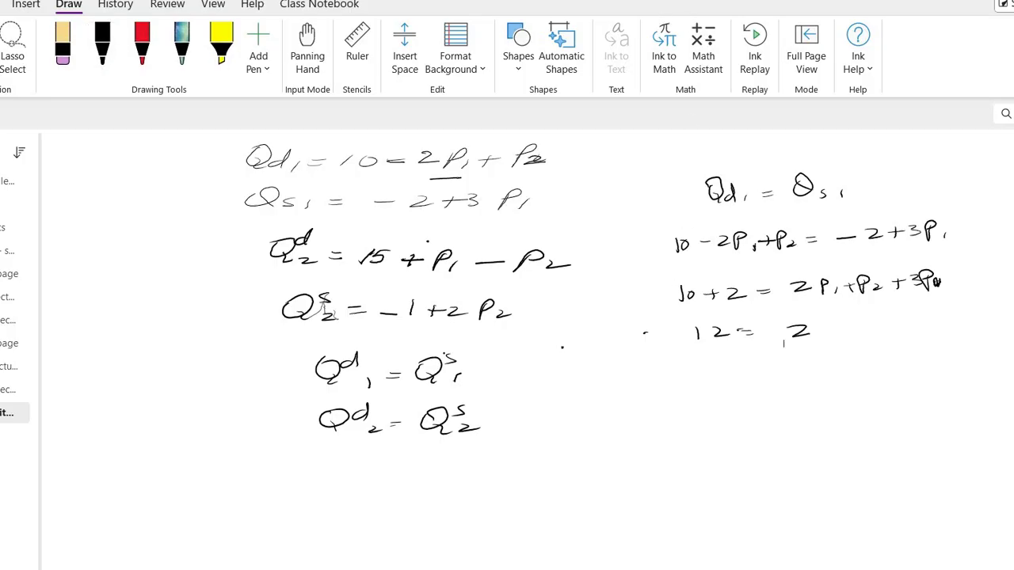
{"action": "key", "text": "ctrl+z"}
{"action": "left_click", "coordinate": [102, 44]}
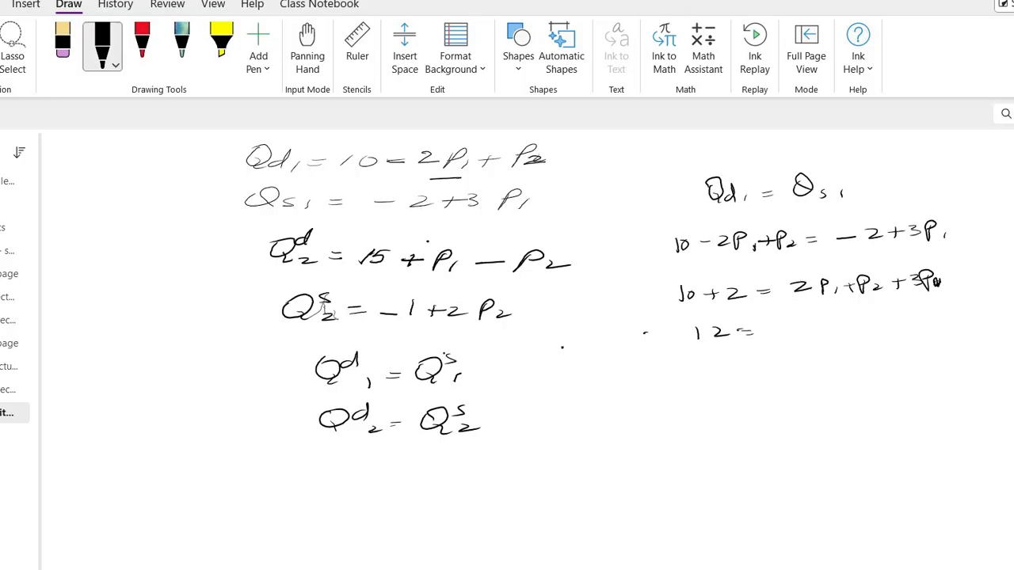
{"action": "mouse_move", "coordinate": [816, 324]}
{"action": "left_mouse_down"}
{"action": "mouse_move", "coordinate": [813, 336]}
{"action": "mouse_move", "coordinate": [827, 323]}
{"action": "mouse_move", "coordinate": [835, 339]}
{"action": "mouse_move", "coordinate": [838, 331]}
{"action": "left_mouse_up"}
{"action": "left_click_drag", "start_coordinate": [857, 328], "coordinate": [889, 327]}
{"action": "mouse_move", "coordinate": [878, 322]}
{"action": "left_mouse_down"}
{"action": "mouse_move", "coordinate": [879, 334]}
{"action": "mouse_move", "coordinate": [895, 339]}
{"action": "left_mouse_up"}
{"action": "left_click_drag", "start_coordinate": [896, 318], "coordinate": [923, 334]}
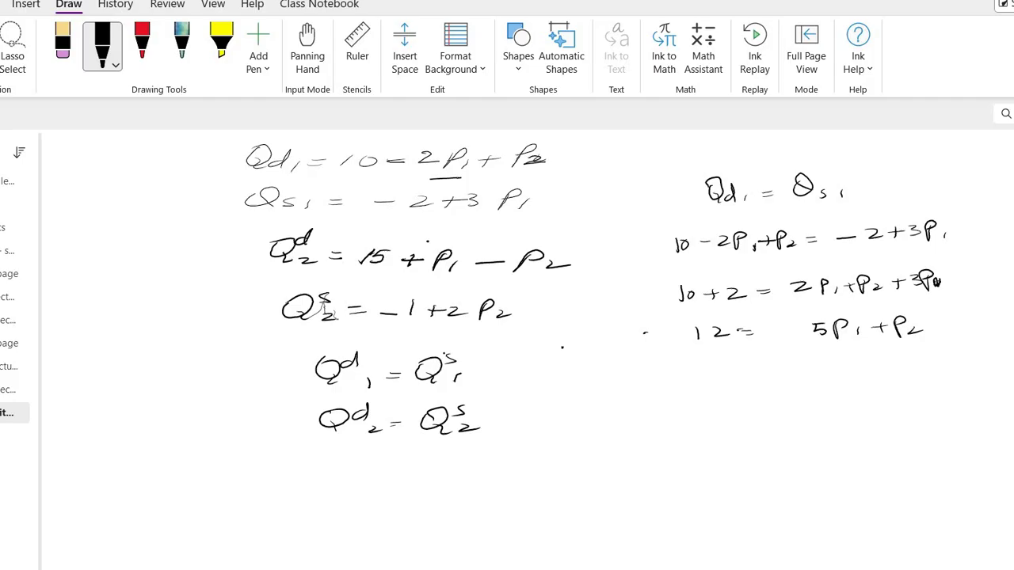
Write 5P1 + P2 = 12 on a new line and label it with an arrow and a circled 1
{"action": "mouse_move", "coordinate": [680, 381]}
{"action": "left_mouse_down"}
{"action": "mouse_move", "coordinate": [681, 391]}
{"action": "mouse_move", "coordinate": [736, 402]}
{"action": "left_mouse_up"}
{"action": "mouse_move", "coordinate": [750, 384]}
{"action": "left_mouse_down"}
{"action": "mouse_move", "coordinate": [770, 382]}
{"action": "mouse_move", "coordinate": [761, 393]}
{"action": "left_mouse_up"}
{"action": "mouse_move", "coordinate": [774, 377]}
{"action": "left_mouse_down"}
{"action": "mouse_move", "coordinate": [775, 393]}
{"action": "mouse_move", "coordinate": [822, 381]}
{"action": "left_mouse_up"}
{"action": "mouse_move", "coordinate": [808, 385]}
{"action": "left_mouse_down"}
{"action": "mouse_move", "coordinate": [839, 393]}
{"action": "mouse_move", "coordinate": [951, 377]}
{"action": "mouse_move", "coordinate": [947, 386]}
{"action": "left_mouse_up"}
{"action": "mouse_move", "coordinate": [972, 369]}
{"action": "left_mouse_down"}
{"action": "mouse_move", "coordinate": [973, 378]}
{"action": "mouse_move", "coordinate": [963, 372]}
{"action": "left_mouse_up"}
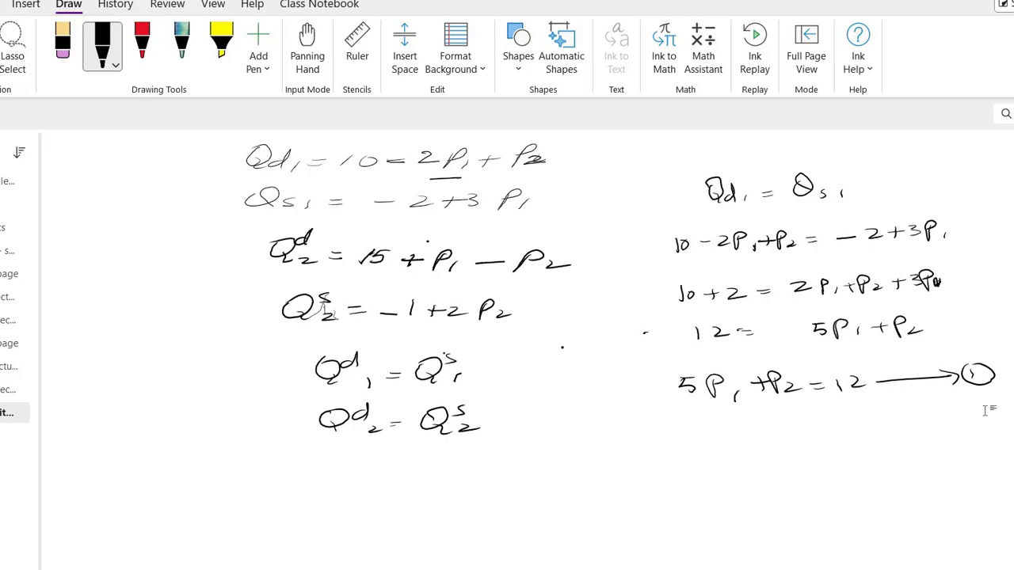
Draw a horizontal separator below equation 1 and write the second market's condition Qd2 = Qs2 beneath it
{"action": "key", "text": "Escape"}
{"action": "scroll", "coordinate": [760, 539], "scroll_direction": "up", "scroll_amount": 3}
{"action": "scroll", "coordinate": [823, 518], "scroll_direction": "down", "scroll_amount": 5}
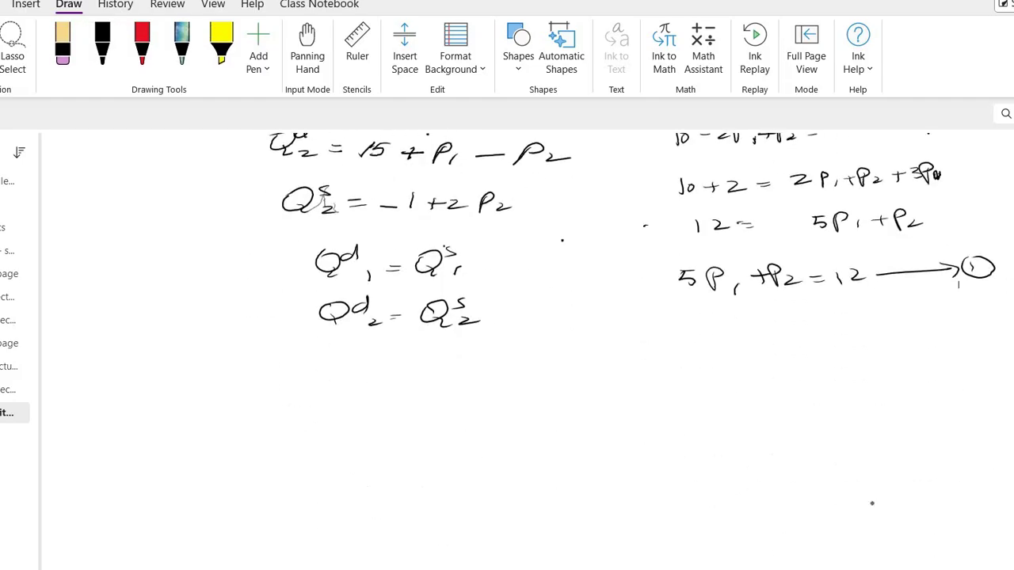
{"action": "left_click_drag", "start_coordinate": [653, 316], "coordinate": [826, 312]}
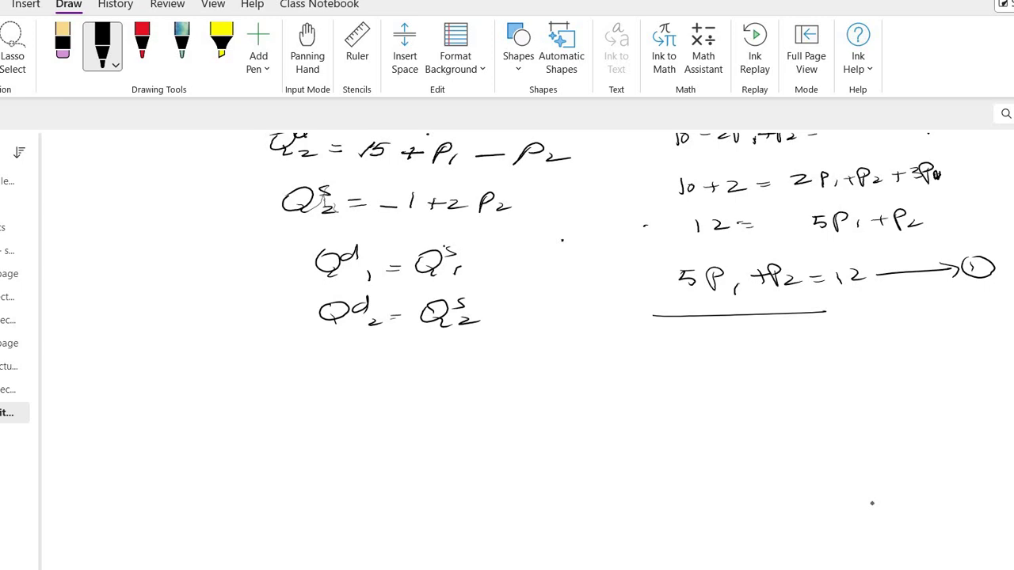
{"action": "mouse_move", "coordinate": [724, 357]}
{"action": "left_mouse_down"}
{"action": "mouse_move", "coordinate": [711, 376]}
{"action": "mouse_move", "coordinate": [722, 354]}
{"action": "mouse_move", "coordinate": [740, 376]}
{"action": "mouse_move", "coordinate": [772, 366]}
{"action": "left_mouse_up"}
{"action": "left_click_drag", "start_coordinate": [764, 371], "coordinate": [771, 370]}
{"action": "mouse_move", "coordinate": [796, 361]}
{"action": "left_mouse_down"}
{"action": "mouse_move", "coordinate": [788, 376]}
{"action": "mouse_move", "coordinate": [803, 355]}
{"action": "mouse_move", "coordinate": [806, 376]}
{"action": "mouse_move", "coordinate": [833, 371]}
{"action": "left_mouse_up"}
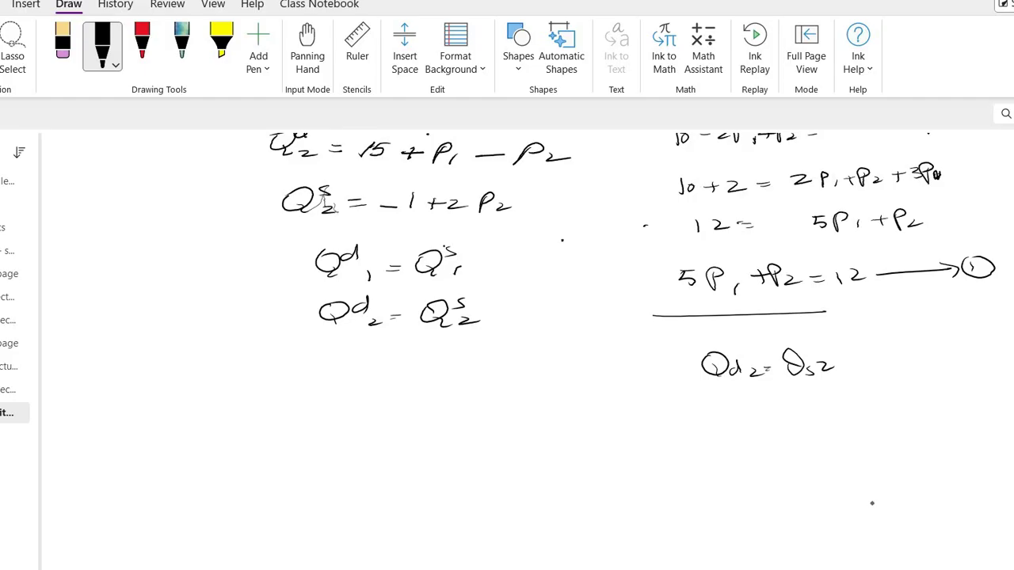
Handwrite the substituted equation 15 + P1 − P2 = −1 + 2P2 below Qd2 = Qs2
{"action": "left_click_drag", "start_coordinate": [641, 412], "coordinate": [645, 425]}
{"action": "mouse_move", "coordinate": [658, 413]}
{"action": "left_mouse_down"}
{"action": "mouse_move", "coordinate": [666, 421]}
{"action": "mouse_move", "coordinate": [659, 426]}
{"action": "left_mouse_up"}
{"action": "left_click_drag", "start_coordinate": [658, 411], "coordinate": [703, 418]}
{"action": "mouse_move", "coordinate": [695, 411]}
{"action": "left_mouse_down"}
{"action": "mouse_move", "coordinate": [695, 428]}
{"action": "mouse_move", "coordinate": [710, 429]}
{"action": "left_mouse_up"}
{"action": "mouse_move", "coordinate": [707, 413]}
{"action": "left_mouse_down"}
{"action": "mouse_move", "coordinate": [726, 430]}
{"action": "mouse_move", "coordinate": [755, 419]}
{"action": "left_mouse_up"}
{"action": "mouse_move", "coordinate": [765, 416]}
{"action": "left_mouse_down"}
{"action": "mouse_move", "coordinate": [766, 432]}
{"action": "mouse_move", "coordinate": [767, 420]}
{"action": "mouse_move", "coordinate": [790, 429]}
{"action": "mouse_move", "coordinate": [816, 417]}
{"action": "left_mouse_up"}
{"action": "mouse_move", "coordinate": [803, 422]}
{"action": "left_mouse_down"}
{"action": "mouse_move", "coordinate": [906, 413]}
{"action": "mouse_move", "coordinate": [898, 421]}
{"action": "left_mouse_up"}
{"action": "left_click_drag", "start_coordinate": [919, 410], "coordinate": [938, 419]}
{"action": "mouse_move", "coordinate": [942, 401]}
{"action": "left_mouse_down"}
{"action": "mouse_move", "coordinate": [944, 425]}
{"action": "mouse_move", "coordinate": [942, 411]}
{"action": "mouse_move", "coordinate": [968, 425]}
{"action": "left_mouse_up"}
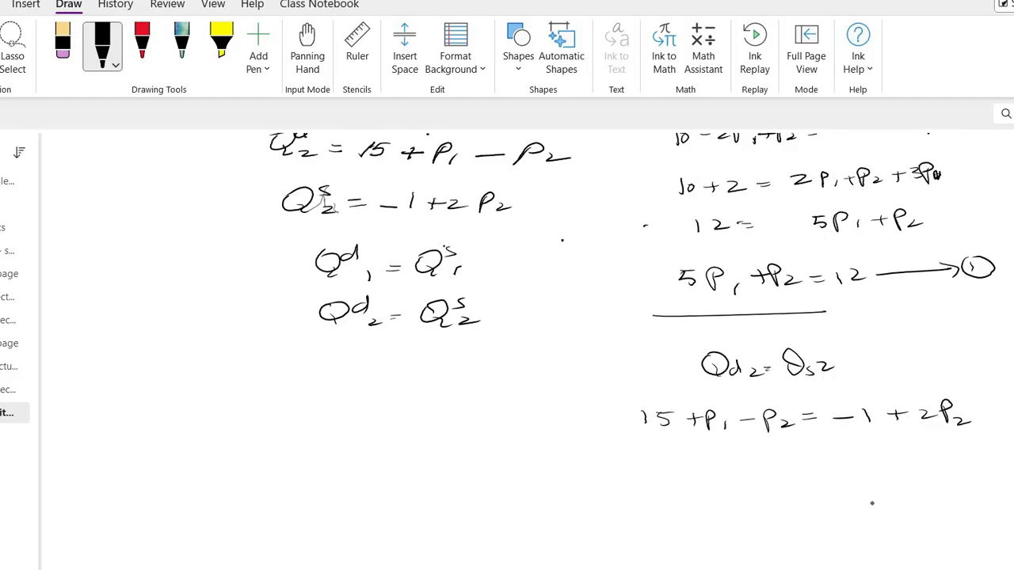
Underline P1 − P2 and write the rearranged line 15 + 1 = −P1 + P2 + 2P2 underneath
{"action": "mouse_move", "coordinate": [651, 468]}
{"action": "left_mouse_down"}
{"action": "mouse_move", "coordinate": [653, 486]}
{"action": "mouse_move", "coordinate": [683, 471]}
{"action": "mouse_move", "coordinate": [702, 474]}
{"action": "left_mouse_up"}
{"action": "mouse_move", "coordinate": [691, 480]}
{"action": "left_mouse_down"}
{"action": "mouse_move", "coordinate": [705, 479]}
{"action": "mouse_move", "coordinate": [700, 488]}
{"action": "left_mouse_up"}
{"action": "mouse_move", "coordinate": [716, 468]}
{"action": "left_mouse_down"}
{"action": "mouse_move", "coordinate": [719, 486]}
{"action": "mouse_move", "coordinate": [748, 475]}
{"action": "left_mouse_up"}
{"action": "left_click_drag", "start_coordinate": [737, 479], "coordinate": [749, 478]}
{"action": "mouse_move", "coordinate": [717, 440]}
{"action": "left_mouse_down"}
{"action": "mouse_move", "coordinate": [786, 438]}
{"action": "mouse_move", "coordinate": [790, 470]}
{"action": "mouse_move", "coordinate": [843, 480]}
{"action": "mouse_move", "coordinate": [874, 469]}
{"action": "mouse_move", "coordinate": [869, 478]}
{"action": "left_mouse_up"}
{"action": "mouse_move", "coordinate": [885, 463]}
{"action": "left_mouse_down"}
{"action": "mouse_move", "coordinate": [886, 479]}
{"action": "mouse_move", "coordinate": [938, 465]}
{"action": "mouse_move", "coordinate": [928, 473]}
{"action": "mouse_move", "coordinate": [968, 479]}
{"action": "left_mouse_up"}
{"action": "left_click_drag", "start_coordinate": [960, 458], "coordinate": [997, 479]}
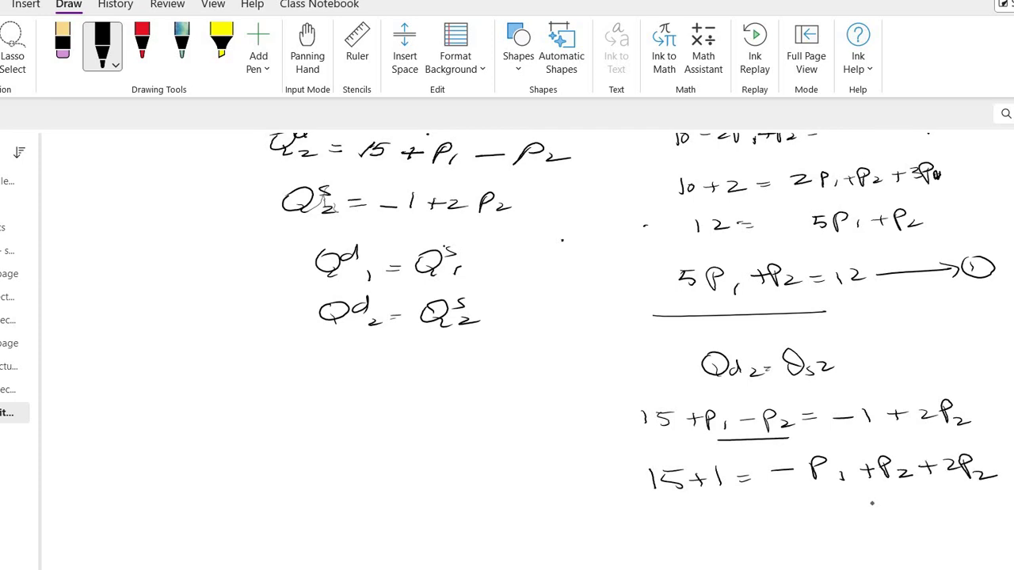
Write the simplified line 16 = −P1 + 3P2 below the rearranged second-market equation
{"action": "left_click_drag", "start_coordinate": [696, 517], "coordinate": [700, 532]}
{"action": "left_click_drag", "start_coordinate": [726, 514], "coordinate": [720, 526]}
{"action": "mouse_move", "coordinate": [742, 525]}
{"action": "left_mouse_down"}
{"action": "mouse_move", "coordinate": [805, 518]}
{"action": "mouse_move", "coordinate": [819, 531]}
{"action": "mouse_move", "coordinate": [828, 513]}
{"action": "left_mouse_up"}
{"action": "mouse_move", "coordinate": [841, 519]}
{"action": "left_mouse_down"}
{"action": "mouse_move", "coordinate": [842, 530]}
{"action": "mouse_move", "coordinate": [895, 514]}
{"action": "mouse_move", "coordinate": [910, 524]}
{"action": "left_mouse_up"}
{"action": "mouse_move", "coordinate": [917, 512]}
{"action": "left_mouse_down"}
{"action": "mouse_move", "coordinate": [924, 530]}
{"action": "mouse_move", "coordinate": [960, 521]}
{"action": "left_mouse_up"}
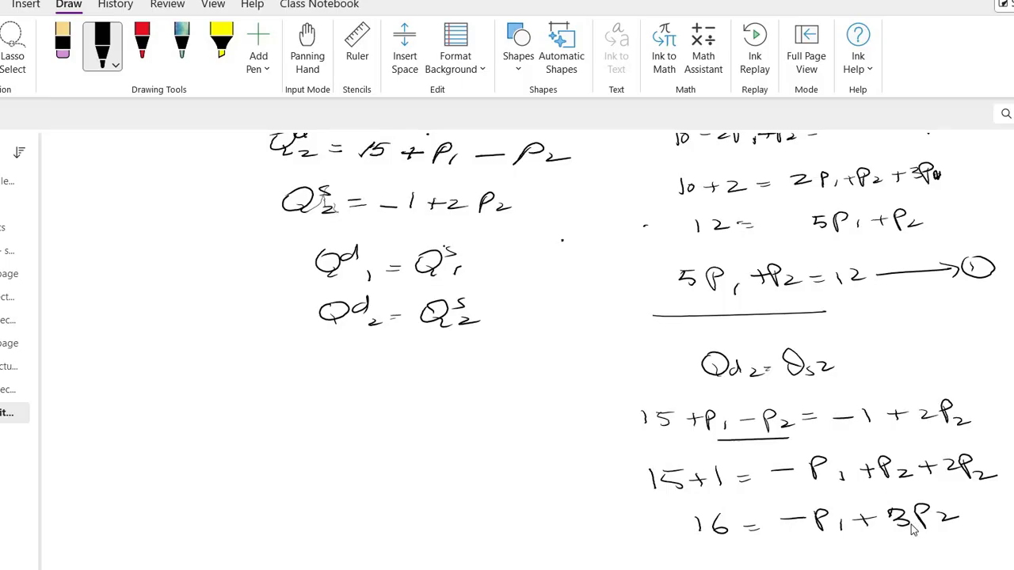
Write −P1 + 3P2 = 16 on a new line and label it with an arrow and a circled 2
{"action": "key", "text": "Escape"}
{"action": "scroll", "coordinate": [917, 525], "scroll_direction": "down", "scroll_amount": 3}
{"action": "key", "text": "alt+d"}
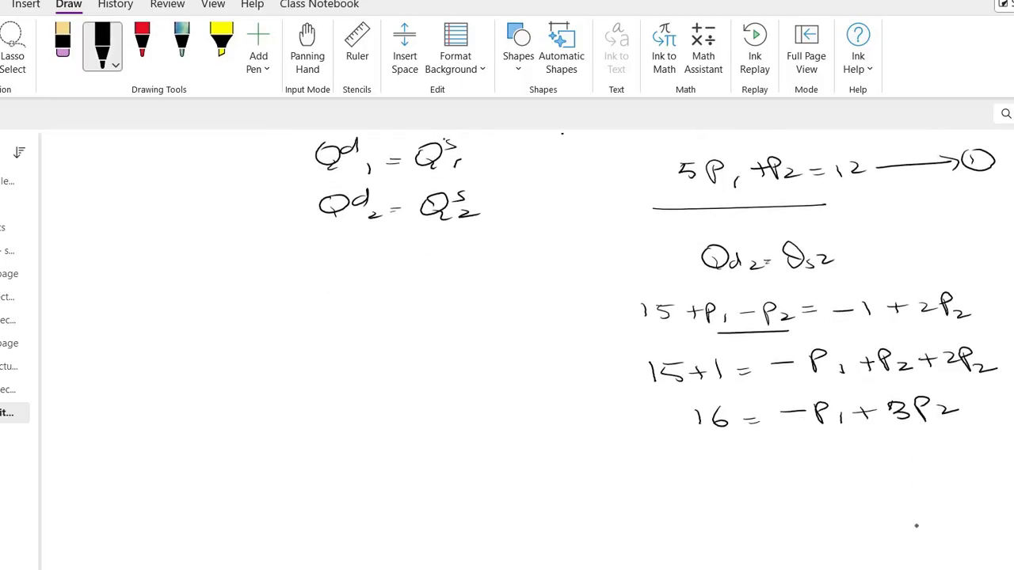
{"action": "left_click_drag", "start_coordinate": [654, 470], "coordinate": [753, 477]}
{"action": "mouse_move", "coordinate": [741, 472]}
{"action": "left_mouse_down"}
{"action": "mouse_move", "coordinate": [741, 485]}
{"action": "mouse_move", "coordinate": [784, 492]}
{"action": "mouse_move", "coordinate": [787, 478]}
{"action": "left_mouse_up"}
{"action": "left_click_drag", "start_coordinate": [813, 478], "coordinate": [829, 485]}
{"action": "left_click_drag", "start_coordinate": [846, 477], "coordinate": [866, 483]}
{"action": "mouse_move", "coordinate": [882, 472]}
{"action": "left_mouse_down"}
{"action": "mouse_move", "coordinate": [882, 483]}
{"action": "mouse_move", "coordinate": [971, 485]}
{"action": "mouse_move", "coordinate": [992, 480]}
{"action": "mouse_move", "coordinate": [988, 466]}
{"action": "left_mouse_up"}
Draw a separator below the two original equilibrium conditions, tick equation 1 and copy 5P1 + P2 = 12 under the separator
{"action": "left_click_drag", "start_coordinate": [217, 257], "coordinate": [468, 244]}
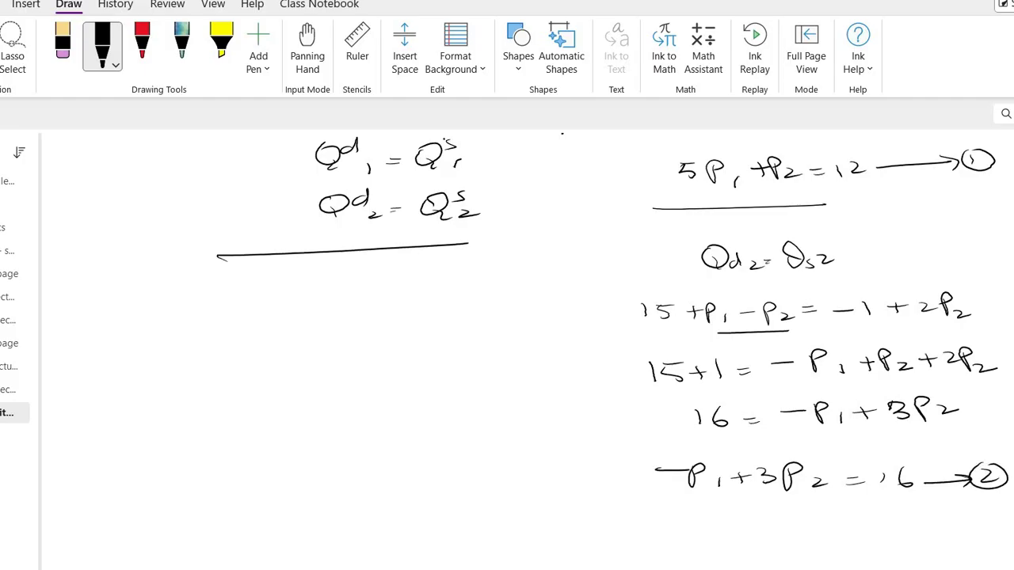
{"action": "mouse_move", "coordinate": [228, 289]}
{"action": "left_mouse_down"}
{"action": "mouse_move", "coordinate": [225, 305]}
{"action": "mouse_move", "coordinate": [250, 287]}
{"action": "mouse_move", "coordinate": [279, 313]}
{"action": "mouse_move", "coordinate": [280, 299]}
{"action": "left_mouse_up"}
{"action": "left_click_drag", "start_coordinate": [306, 307], "coordinate": [306, 314]}
{"action": "left_click_drag", "start_coordinate": [629, 187], "coordinate": [659, 182]}
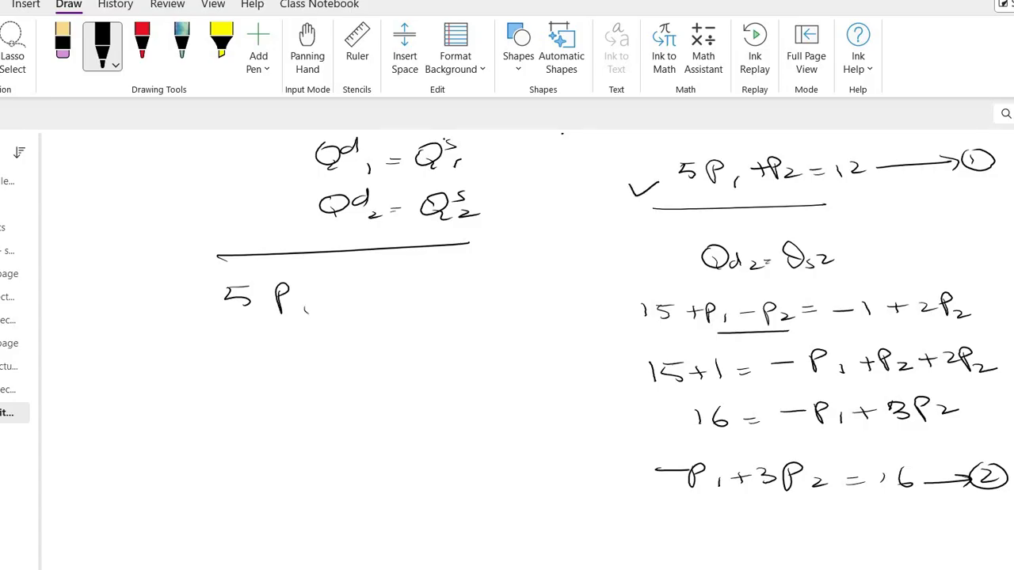
{"action": "mouse_move", "coordinate": [313, 304]}
{"action": "left_mouse_down"}
{"action": "mouse_move", "coordinate": [315, 318]}
{"action": "mouse_move", "coordinate": [353, 301]}
{"action": "left_mouse_up"}
{"action": "mouse_move", "coordinate": [339, 295]}
{"action": "left_mouse_down"}
{"action": "mouse_move", "coordinate": [339, 312]}
{"action": "mouse_move", "coordinate": [363, 312]}
{"action": "left_mouse_up"}
{"action": "mouse_move", "coordinate": [360, 287]}
{"action": "left_mouse_down"}
{"action": "mouse_move", "coordinate": [358, 297]}
{"action": "mouse_move", "coordinate": [402, 313]}
{"action": "left_mouse_up"}
{"action": "left_click_drag", "start_coordinate": [408, 299], "coordinate": [423, 302]}
{"action": "mouse_move", "coordinate": [443, 295]}
{"action": "left_mouse_down"}
{"action": "mouse_move", "coordinate": [445, 305]}
{"action": "mouse_move", "coordinate": [493, 294]}
{"action": "left_mouse_up"}
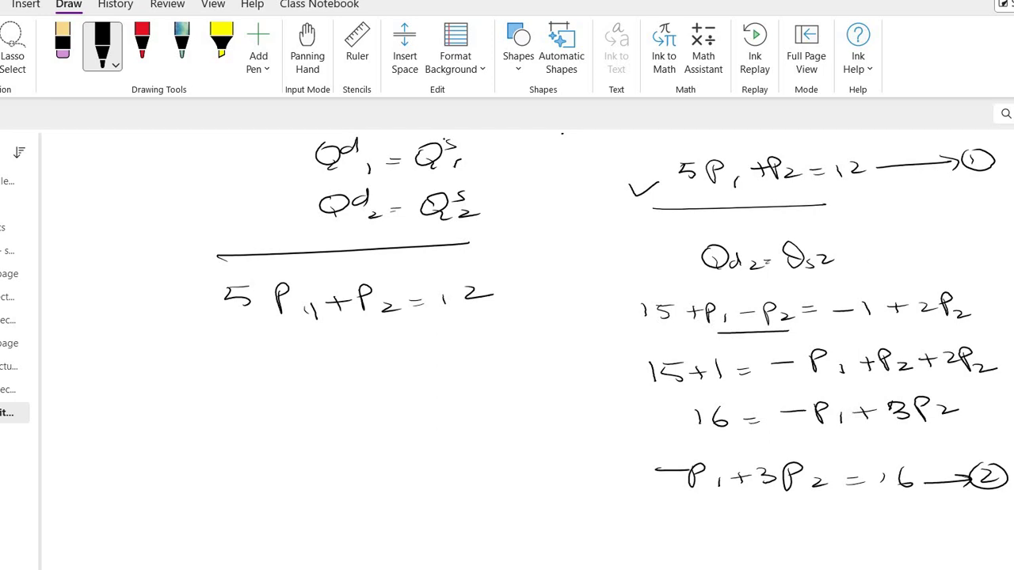
Copy equation 2, −P1 + 3P2 = 16, below the copied 5P1 + P2 = 12
{"action": "left_click_drag", "start_coordinate": [225, 362], "coordinate": [261, 360]}
{"action": "mouse_move", "coordinate": [279, 348]}
{"action": "left_mouse_down"}
{"action": "mouse_move", "coordinate": [280, 370]}
{"action": "mouse_move", "coordinate": [282, 358]}
{"action": "mouse_move", "coordinate": [314, 372]}
{"action": "mouse_move", "coordinate": [347, 358]}
{"action": "mouse_move", "coordinate": [339, 369]}
{"action": "mouse_move", "coordinate": [365, 348]}
{"action": "mouse_move", "coordinate": [361, 361]}
{"action": "left_mouse_up"}
{"action": "mouse_move", "coordinate": [397, 344]}
{"action": "left_mouse_down"}
{"action": "mouse_move", "coordinate": [399, 364]}
{"action": "mouse_move", "coordinate": [399, 355]}
{"action": "mouse_move", "coordinate": [429, 361]}
{"action": "mouse_move", "coordinate": [453, 351]}
{"action": "mouse_move", "coordinate": [479, 359]}
{"action": "mouse_move", "coordinate": [491, 344]}
{"action": "left_mouse_up"}
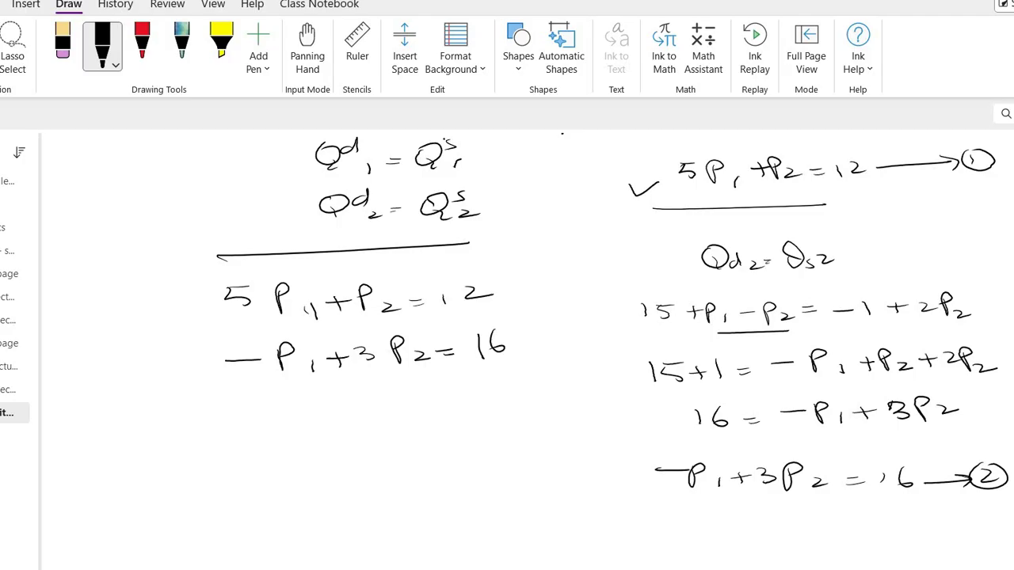
Write the note "multiply eq (1) by 3" below the two copied equations
{"action": "mouse_move", "coordinate": [218, 414]}
{"action": "left_mouse_down"}
{"action": "mouse_move", "coordinate": [278, 413]}
{"action": "mouse_move", "coordinate": [285, 425]}
{"action": "mouse_move", "coordinate": [288, 407]}
{"action": "mouse_move", "coordinate": [333, 451]}
{"action": "mouse_move", "coordinate": [339, 409]}
{"action": "left_mouse_up"}
{"action": "left_click_drag", "start_coordinate": [341, 406], "coordinate": [355, 440]}
{"action": "left_click_drag", "start_coordinate": [284, 412], "coordinate": [293, 407]}
{"action": "mouse_move", "coordinate": [376, 418]}
{"action": "left_mouse_down"}
{"action": "mouse_move", "coordinate": [390, 417]}
{"action": "mouse_move", "coordinate": [409, 441]}
{"action": "left_mouse_up"}
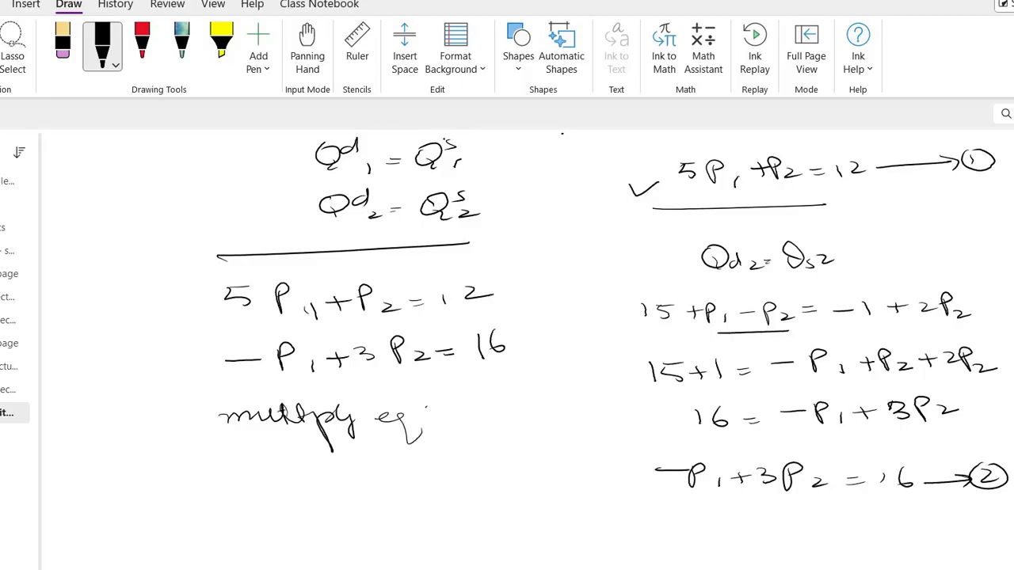
{"action": "left_click_drag", "start_coordinate": [432, 408], "coordinate": [427, 424]}
{"action": "mouse_move", "coordinate": [442, 411]}
{"action": "left_mouse_down"}
{"action": "mouse_move", "coordinate": [464, 424]}
{"action": "mouse_move", "coordinate": [493, 415]}
{"action": "mouse_move", "coordinate": [499, 433]}
{"action": "mouse_move", "coordinate": [523, 413]}
{"action": "left_mouse_up"}
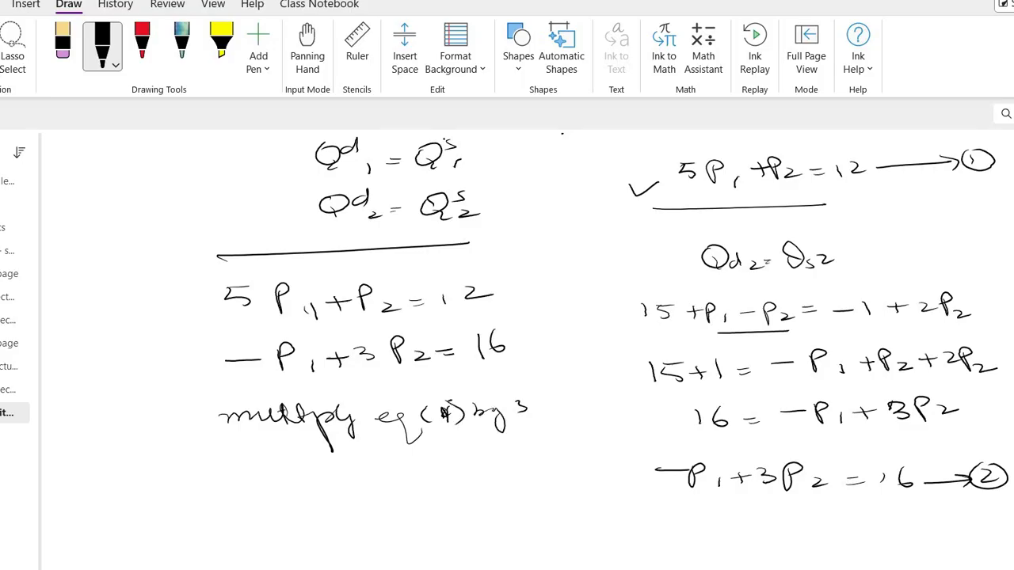
Tick the copied 5P1 + P2 = 12 and write its multiplied form 15P1 + 3P2 = 36 below the note
{"action": "mouse_move", "coordinate": [159, 283]}
{"action": "left_mouse_down"}
{"action": "mouse_move", "coordinate": [171, 293]}
{"action": "mouse_move", "coordinate": [230, 277]}
{"action": "left_mouse_up"}
{"action": "mouse_move", "coordinate": [241, 468]}
{"action": "left_mouse_down"}
{"action": "mouse_move", "coordinate": [244, 484]}
{"action": "mouse_move", "coordinate": [255, 486]}
{"action": "left_mouse_up"}
{"action": "mouse_move", "coordinate": [257, 469]}
{"action": "left_mouse_down"}
{"action": "mouse_move", "coordinate": [270, 469]}
{"action": "mouse_move", "coordinate": [276, 491]}
{"action": "mouse_move", "coordinate": [276, 482]}
{"action": "left_mouse_up"}
{"action": "mouse_move", "coordinate": [298, 481]}
{"action": "left_mouse_down"}
{"action": "mouse_move", "coordinate": [298, 490]}
{"action": "mouse_move", "coordinate": [356, 481]}
{"action": "mouse_move", "coordinate": [346, 492]}
{"action": "left_mouse_up"}
{"action": "mouse_move", "coordinate": [366, 474]}
{"action": "left_mouse_down"}
{"action": "mouse_move", "coordinate": [377, 478]}
{"action": "mouse_move", "coordinate": [372, 489]}
{"action": "left_mouse_up"}
{"action": "mouse_move", "coordinate": [404, 473]}
{"action": "left_mouse_down"}
{"action": "mouse_move", "coordinate": [406, 497]}
{"action": "mouse_move", "coordinate": [405, 484]}
{"action": "mouse_move", "coordinate": [453, 492]}
{"action": "mouse_move", "coordinate": [478, 479]}
{"action": "left_mouse_up"}
{"action": "mouse_move", "coordinate": [467, 486]}
{"action": "left_mouse_down"}
{"action": "mouse_move", "coordinate": [502, 480]}
{"action": "mouse_move", "coordinate": [498, 491]}
{"action": "left_mouse_up"}
{"action": "left_click_drag", "start_coordinate": [530, 471], "coordinate": [524, 481]}
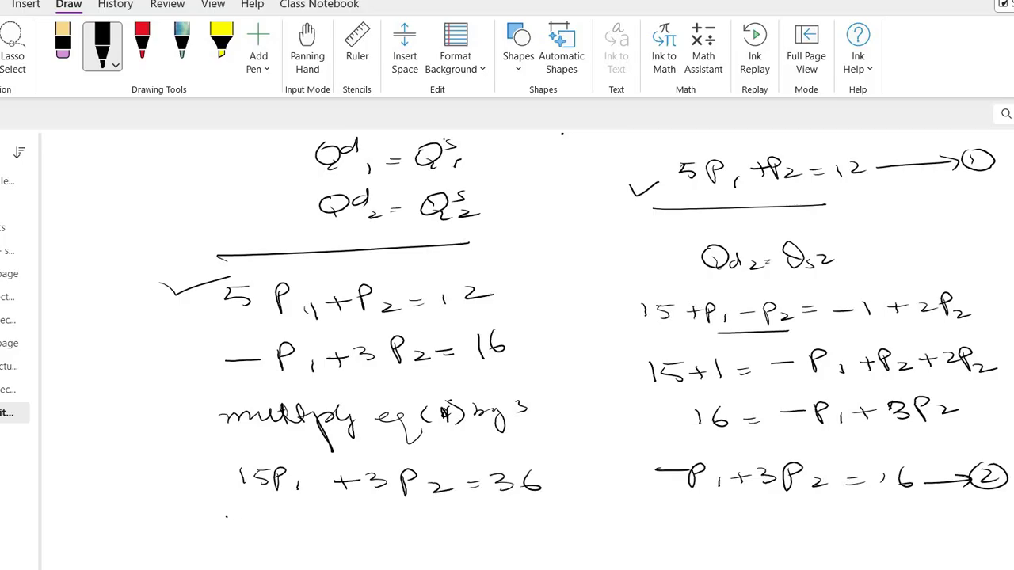
Write −P1 + 3P2 = 16 directly beneath 15P1 + 3P2 = 36 for the subtraction
{"action": "mouse_move", "coordinate": [227, 517]}
{"action": "left_mouse_down"}
{"action": "mouse_move", "coordinate": [273, 526]}
{"action": "mouse_move", "coordinate": [275, 517]}
{"action": "mouse_move", "coordinate": [298, 532]}
{"action": "mouse_move", "coordinate": [348, 524]}
{"action": "left_mouse_up"}
{"action": "mouse_move", "coordinate": [339, 518]}
{"action": "left_mouse_down"}
{"action": "mouse_move", "coordinate": [339, 532]}
{"action": "mouse_move", "coordinate": [422, 538]}
{"action": "mouse_move", "coordinate": [429, 524]}
{"action": "left_mouse_up"}
{"action": "mouse_move", "coordinate": [442, 521]}
{"action": "left_mouse_down"}
{"action": "mouse_move", "coordinate": [457, 531]}
{"action": "mouse_move", "coordinate": [486, 521]}
{"action": "left_mouse_up"}
{"action": "left_click_drag", "start_coordinate": [476, 527], "coordinate": [518, 527]}
{"action": "left_click_drag", "start_coordinate": [555, 504], "coordinate": [542, 521]}
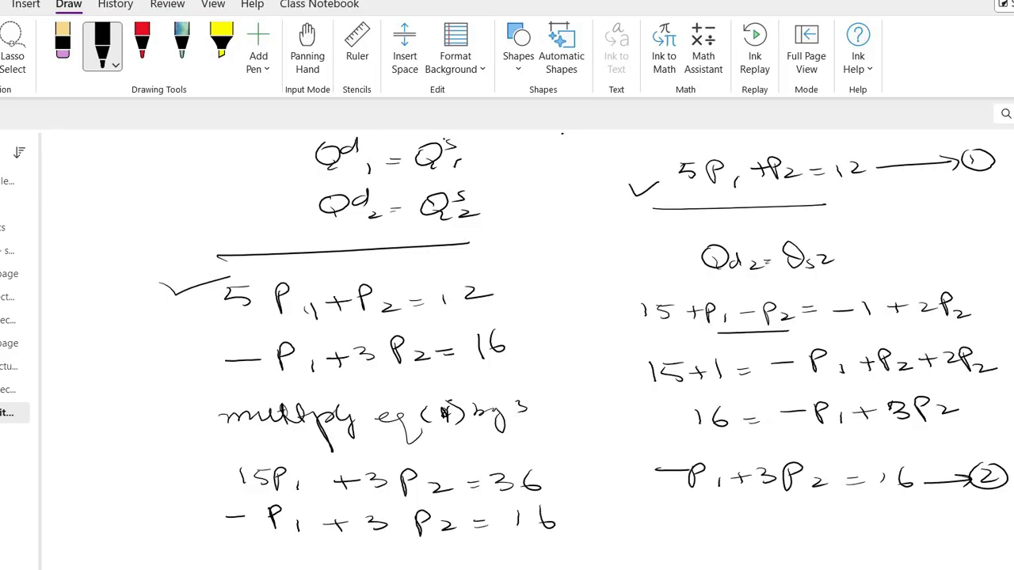
Draw a line under the equation pair, add the changed signs for the subtraction and strike through the 3P2 terms
{"action": "key", "text": "Escape"}
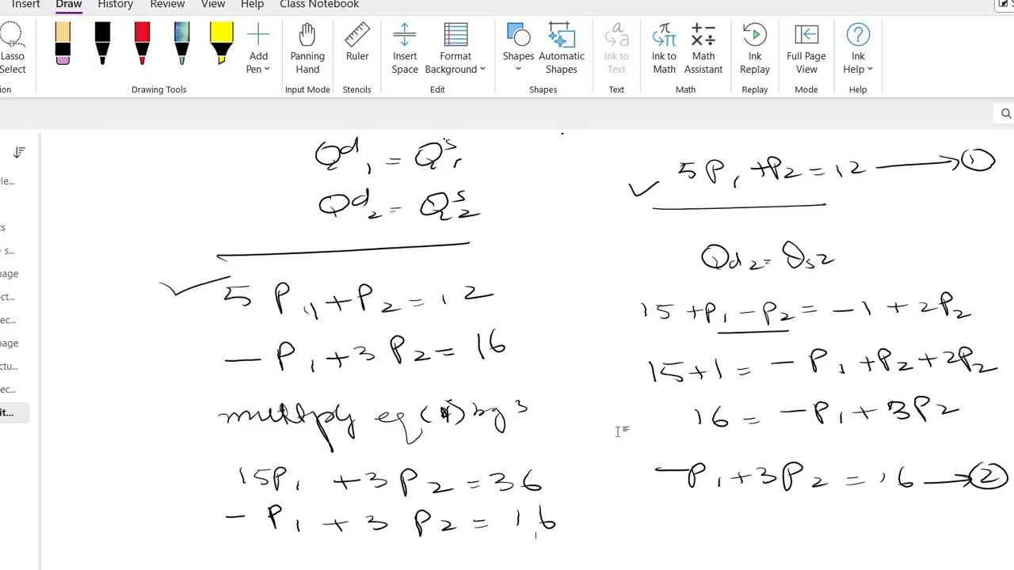
{"action": "scroll", "coordinate": [617, 431], "scroll_direction": "down", "scroll_amount": 3}
{"action": "left_click", "coordinate": [103, 43]}
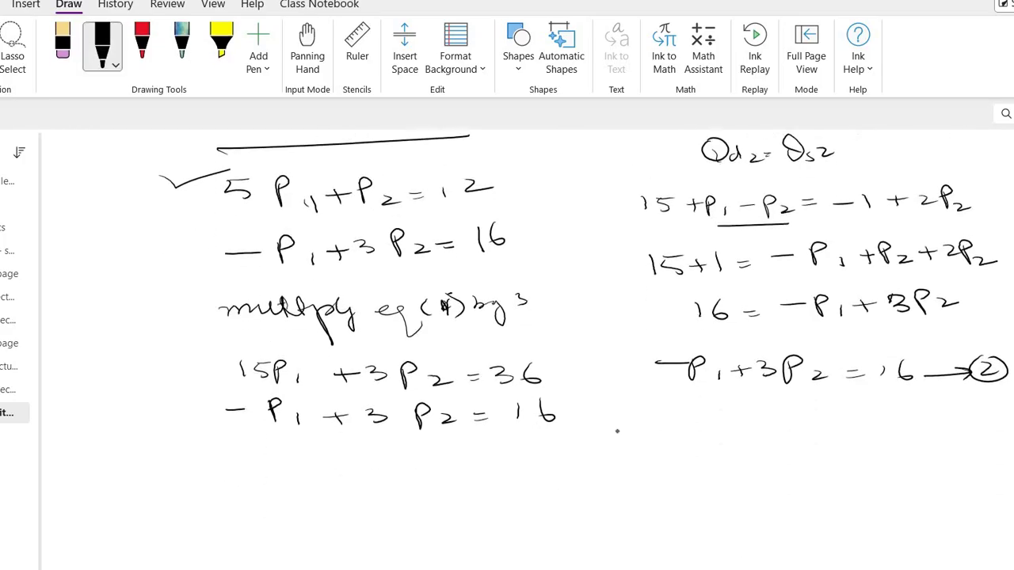
{"action": "left_click_drag", "start_coordinate": [197, 459], "coordinate": [596, 449]}
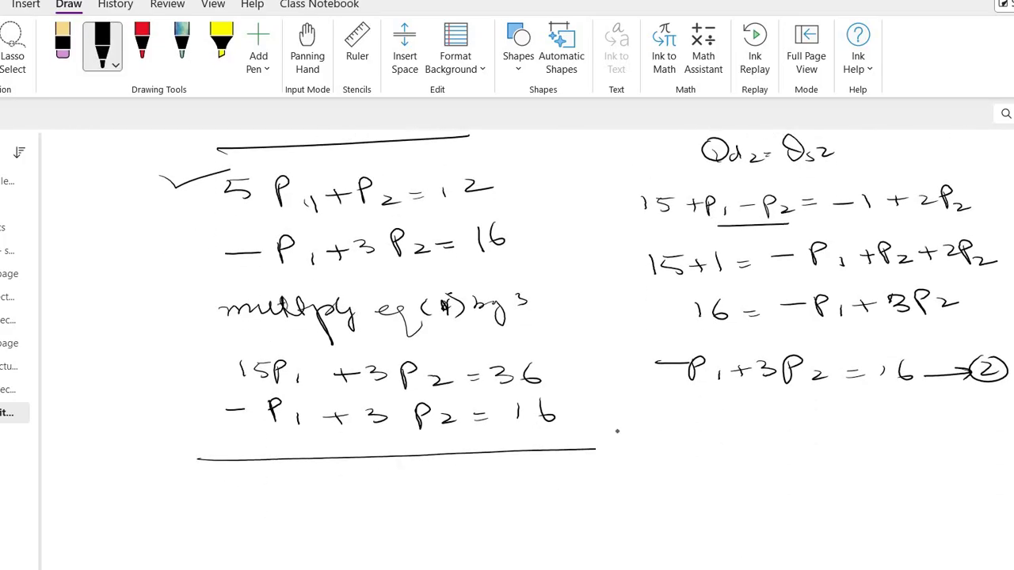
{"action": "mouse_move", "coordinate": [240, 424]}
{"action": "left_mouse_down"}
{"action": "mouse_move", "coordinate": [241, 438]}
{"action": "mouse_move", "coordinate": [247, 430]}
{"action": "left_mouse_up"}
{"action": "left_click_drag", "start_coordinate": [314, 444], "coordinate": [352, 442]}
{"action": "left_click_drag", "start_coordinate": [496, 412], "coordinate": [498, 422]}
{"action": "mouse_move", "coordinate": [491, 417]}
{"action": "left_mouse_down"}
{"action": "mouse_move", "coordinate": [507, 416]}
{"action": "mouse_move", "coordinate": [515, 433]}
{"action": "left_mouse_up"}
{"action": "left_click_drag", "start_coordinate": [434, 359], "coordinate": [349, 427]}
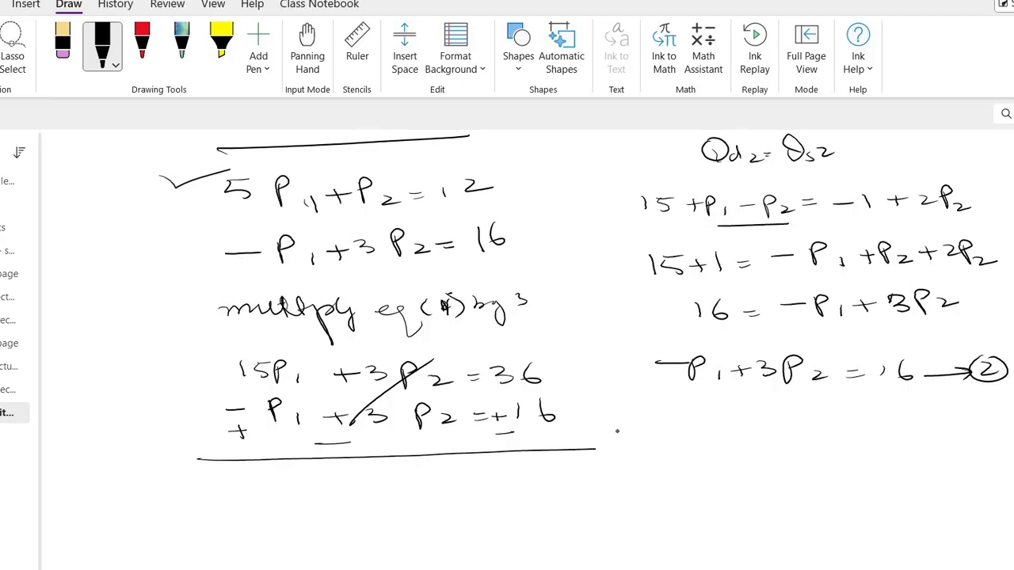
Write the subtraction result +16P1 = 20 below the line
{"action": "left_click_drag", "start_coordinate": [308, 488], "coordinate": [309, 502]}
{"action": "left_click_drag", "start_coordinate": [300, 495], "coordinate": [320, 493]}
{"action": "mouse_move", "coordinate": [331, 486]}
{"action": "left_mouse_down"}
{"action": "mouse_move", "coordinate": [331, 501]}
{"action": "mouse_move", "coordinate": [350, 493]}
{"action": "mouse_move", "coordinate": [396, 503]}
{"action": "left_mouse_up"}
{"action": "left_click_drag", "start_coordinate": [456, 482], "coordinate": [483, 487]}
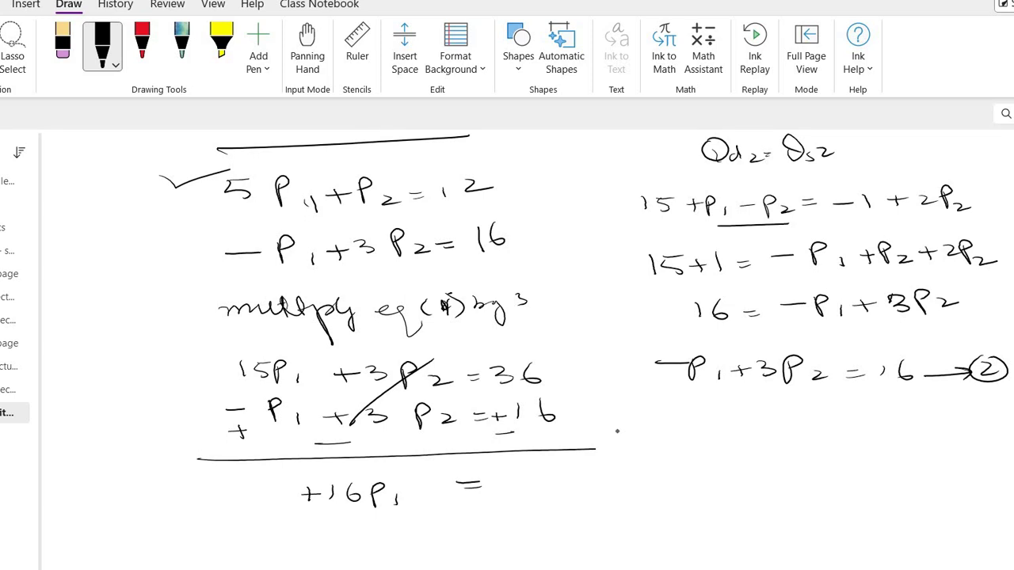
{"action": "left_click_drag", "start_coordinate": [547, 475], "coordinate": [533, 499]}
Write the solution P1 = 20/16 below +16P1 = 20 and stop inking
{"action": "mouse_move", "coordinate": [418, 535]}
{"action": "left_mouse_down"}
{"action": "mouse_move", "coordinate": [418, 555]}
{"action": "mouse_move", "coordinate": [420, 545]}
{"action": "left_mouse_up"}
{"action": "mouse_move", "coordinate": [444, 547]}
{"action": "left_mouse_down"}
{"action": "mouse_move", "coordinate": [444, 556]}
{"action": "mouse_move", "coordinate": [469, 549]}
{"action": "left_mouse_up"}
{"action": "mouse_move", "coordinate": [492, 531]}
{"action": "left_mouse_down"}
{"action": "mouse_move", "coordinate": [503, 542]}
{"action": "mouse_move", "coordinate": [515, 530]}
{"action": "mouse_move", "coordinate": [530, 543]}
{"action": "mouse_move", "coordinate": [524, 561]}
{"action": "left_mouse_up"}
{"action": "left_click_drag", "start_coordinate": [548, 542], "coordinate": [544, 558]}
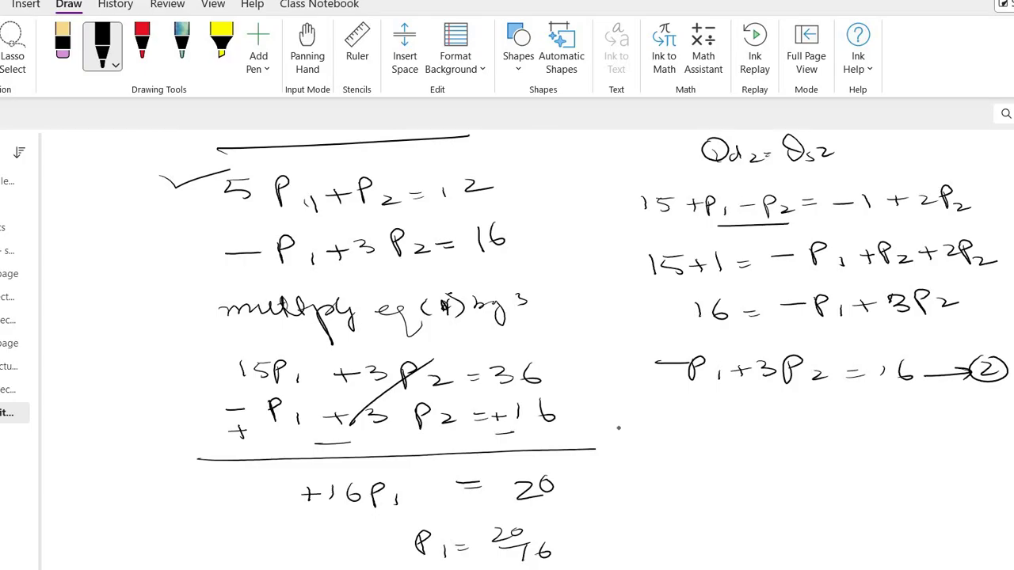
{"action": "key", "text": "Escape"}
{"action": "scroll", "coordinate": [658, 364], "scroll_direction": "up", "scroll_amount": 3}
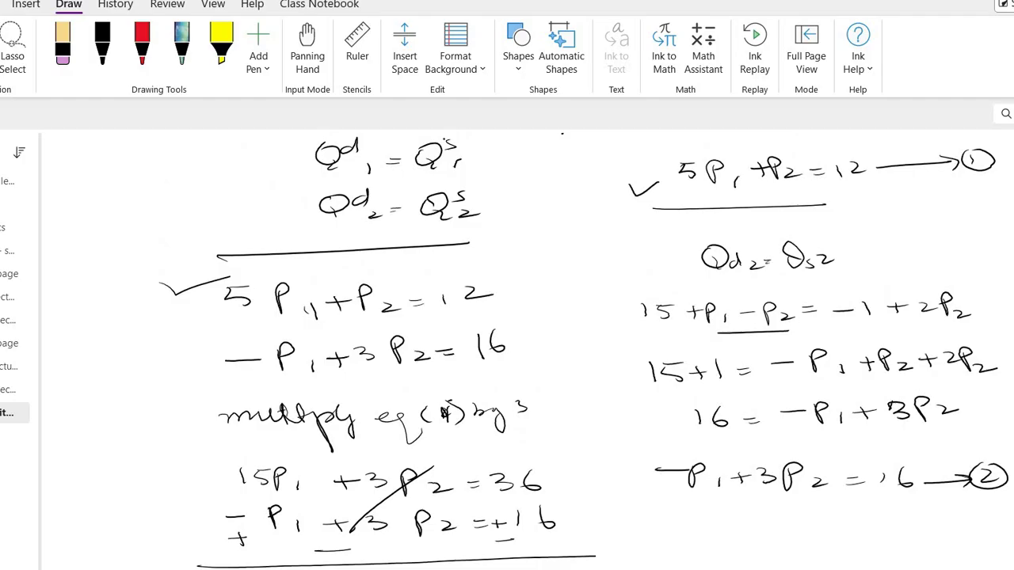
{"action": "scroll", "coordinate": [507, 349], "scroll_direction": "up", "scroll_amount": 9}
{"action": "scroll", "coordinate": [432, 536], "scroll_direction": "up", "scroll_amount": 3}
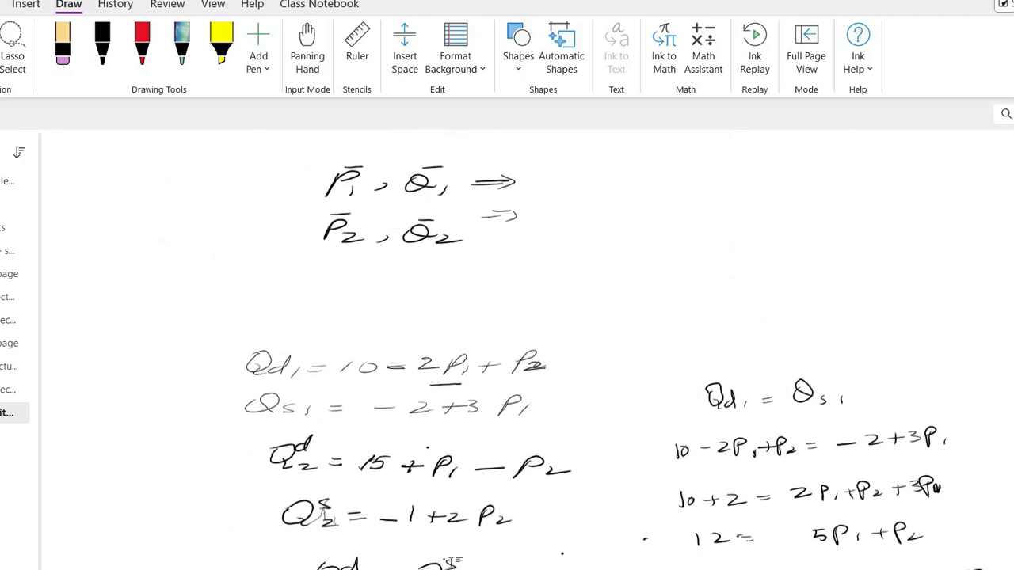
Review the demand and supply equations of both commodities and the elimination working down to P1 = 20/16
{"action": "scroll", "coordinate": [340, 332], "scroll_direction": "down", "scroll_amount": 6}
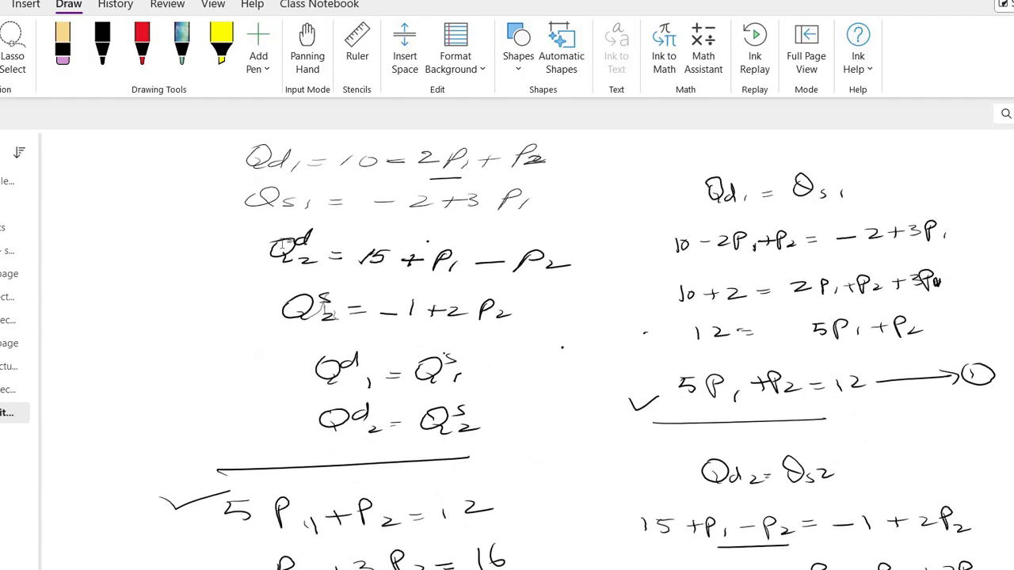
{"action": "scroll", "coordinate": [341, 332], "scroll_direction": "down", "scroll_amount": 4}
{"action": "scroll", "coordinate": [500, 322], "scroll_direction": "up", "scroll_amount": 7}
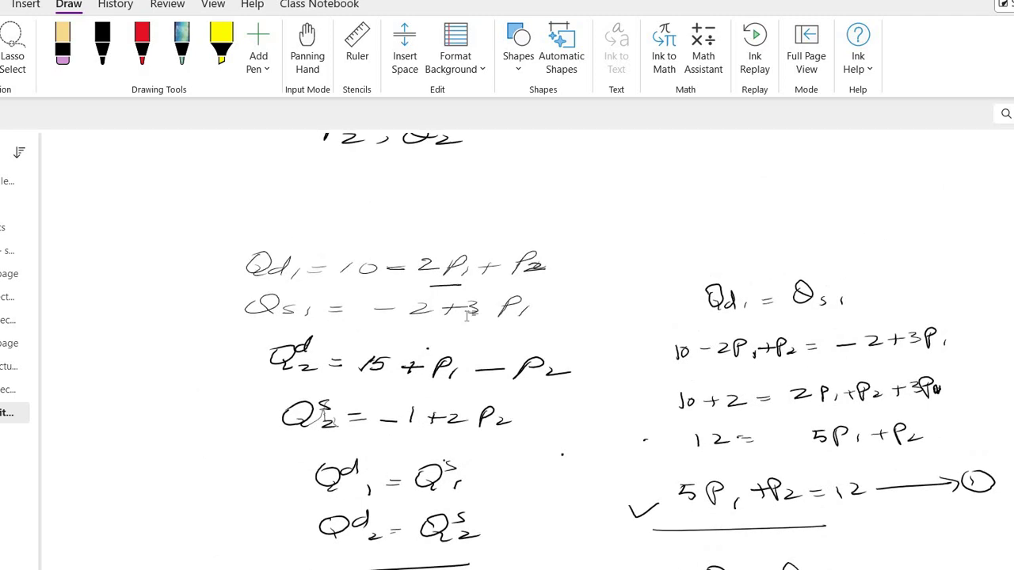
{"action": "left_click", "coordinate": [500, 320]}
{"action": "left_click", "coordinate": [237, 309]}
{"action": "left_click", "coordinate": [485, 430]}
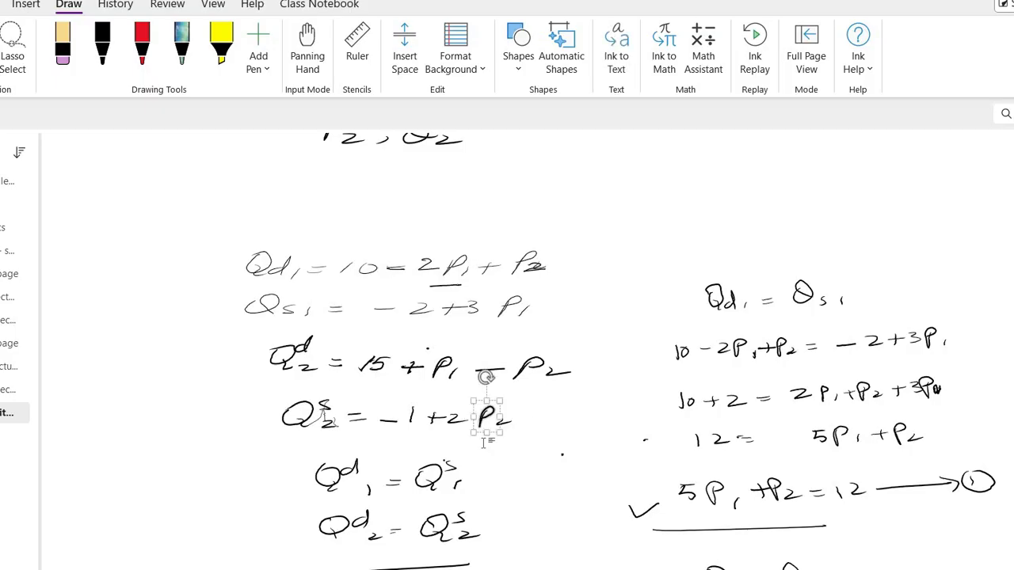
{"action": "key", "text": "Escape"}
{"action": "left_click", "coordinate": [327, 420]}
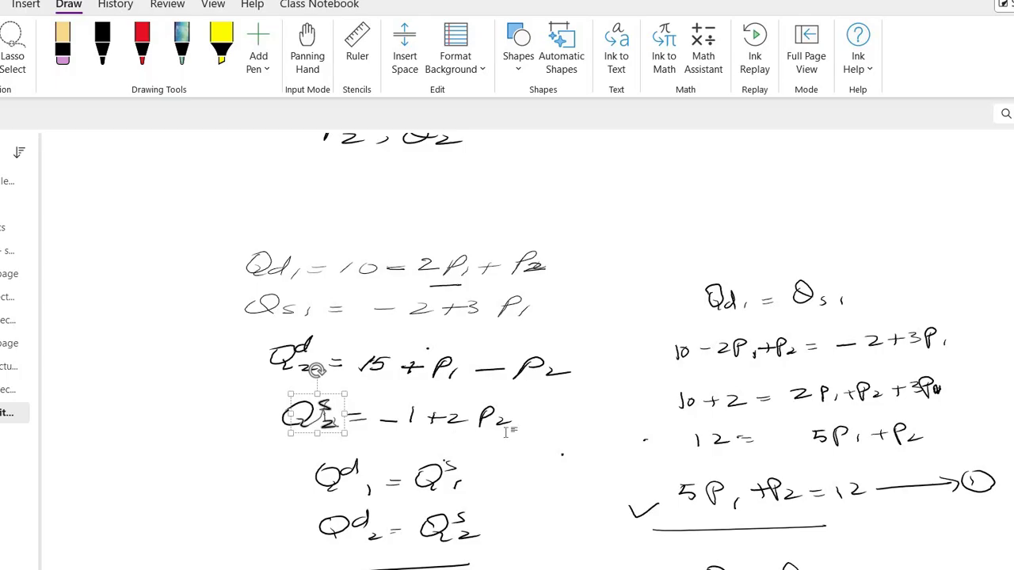
{"action": "scroll", "coordinate": [505, 433], "scroll_direction": "down", "scroll_amount": 5}
{"action": "scroll", "coordinate": [506, 432], "scroll_direction": "up", "scroll_amount": 5}
{"action": "scroll", "coordinate": [506, 432], "scroll_direction": "down", "scroll_amount": 10}
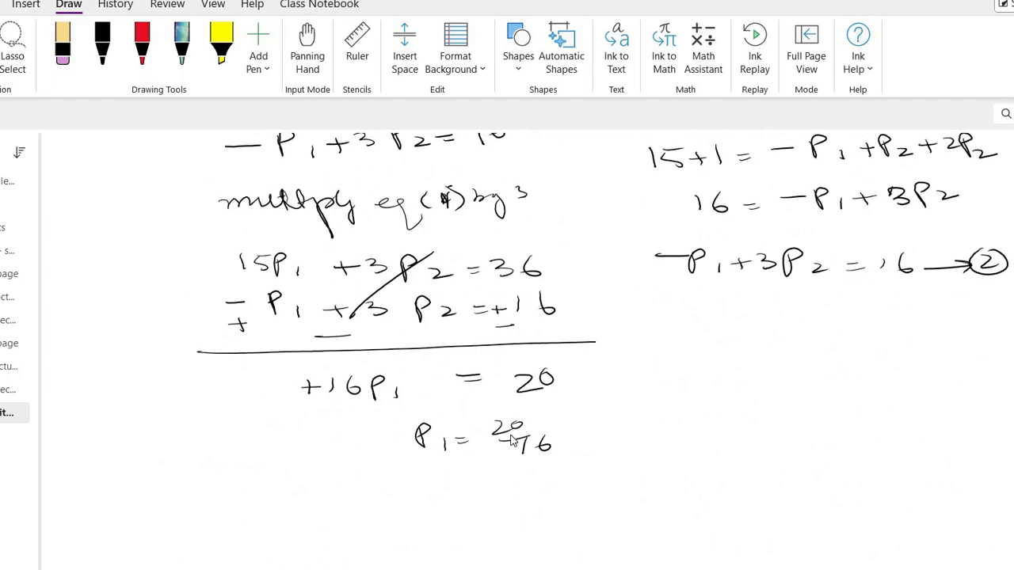
{"action": "scroll", "coordinate": [511, 440], "scroll_direction": "down", "scroll_amount": 3}
{"action": "scroll", "coordinate": [510, 440], "scroll_direction": "up", "scroll_amount": 3}
{"action": "left_click_drag", "start_coordinate": [392, 409], "coordinate": [600, 497]}
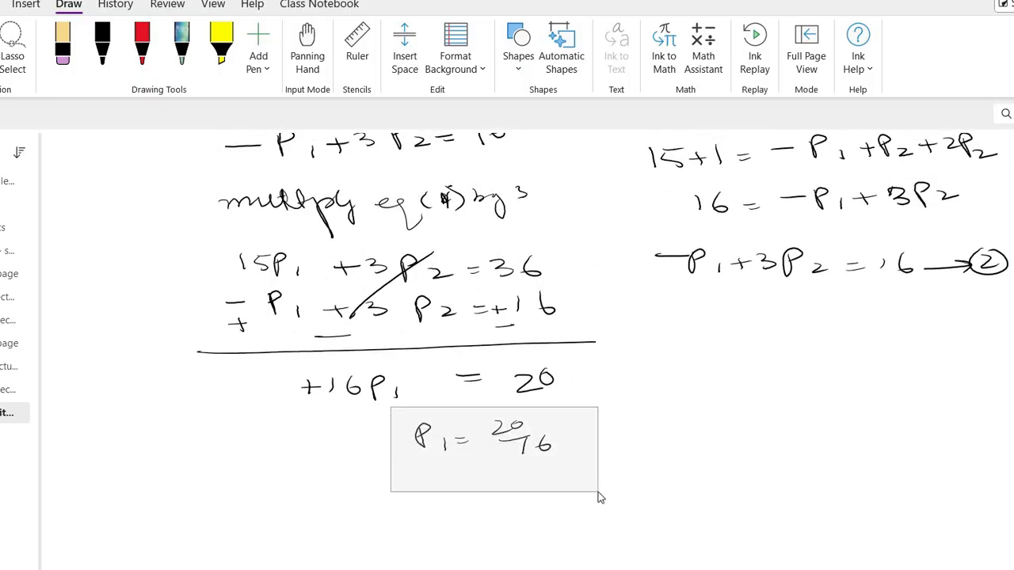
Write P2 in black ink below P1 = 20/16 and draw a bar over P1
{"action": "left_click", "coordinate": [681, 457]}
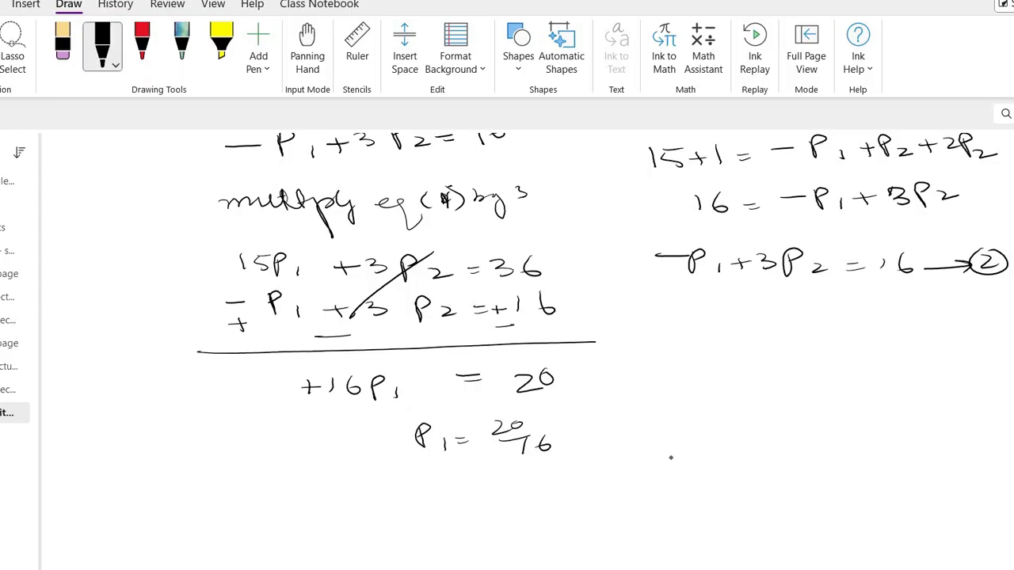
{"action": "mouse_move", "coordinate": [447, 507]}
{"action": "left_mouse_down"}
{"action": "mouse_move", "coordinate": [450, 497]}
{"action": "mouse_move", "coordinate": [485, 507]}
{"action": "left_mouse_up"}
{"action": "left_click_drag", "start_coordinate": [405, 413], "coordinate": [436, 412]}
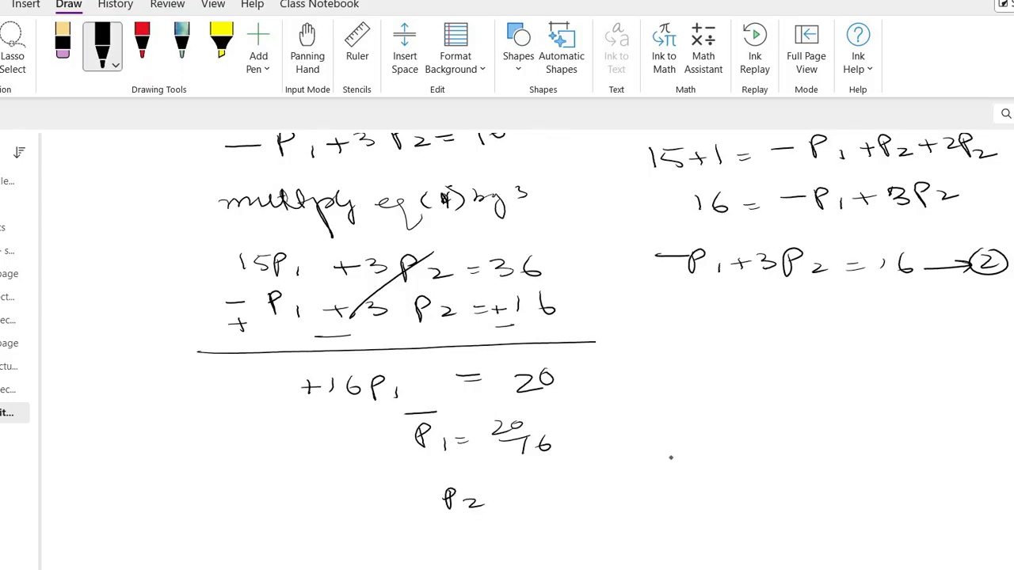
Draw a bar over P2, write Q̄2 beside it and Q̄1 beside P̄1 = 20/16, separated by commas, and stop inking
{"action": "left_click_drag", "start_coordinate": [441, 492], "coordinate": [463, 491]}
{"action": "left_click_drag", "start_coordinate": [555, 495], "coordinate": [562, 488]}
{"action": "left_click_drag", "start_coordinate": [583, 505], "coordinate": [602, 512]}
{"action": "left_click_drag", "start_coordinate": [619, 503], "coordinate": [619, 513]}
{"action": "mouse_move", "coordinate": [621, 425]}
{"action": "left_mouse_down"}
{"action": "mouse_move", "coordinate": [610, 441]}
{"action": "mouse_move", "coordinate": [622, 427]}
{"action": "left_mouse_up"}
{"action": "left_click_drag", "start_coordinate": [609, 432], "coordinate": [626, 431]}
{"action": "left_click_drag", "start_coordinate": [609, 419], "coordinate": [626, 418]}
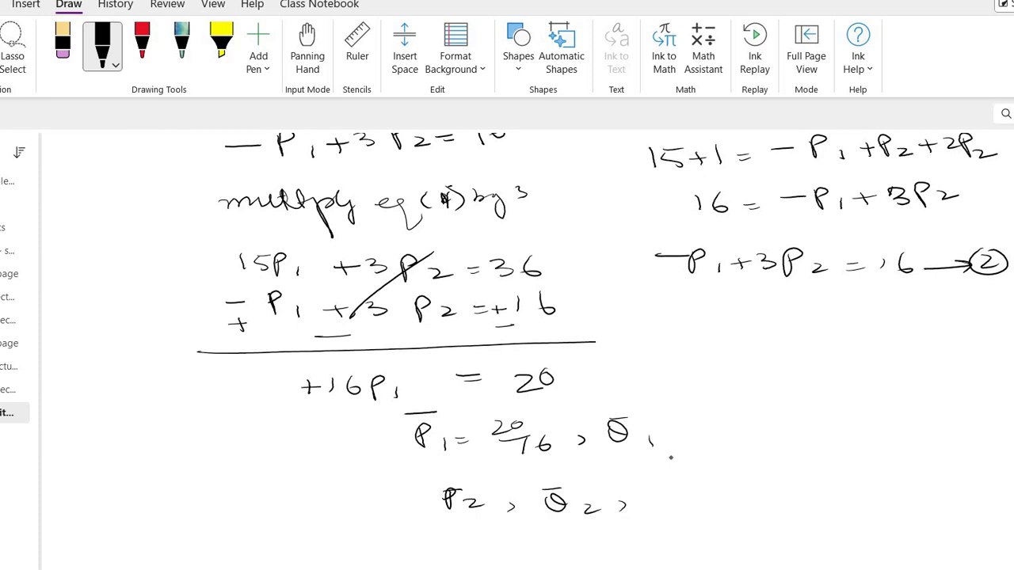
{"action": "key", "text": "Escape"}
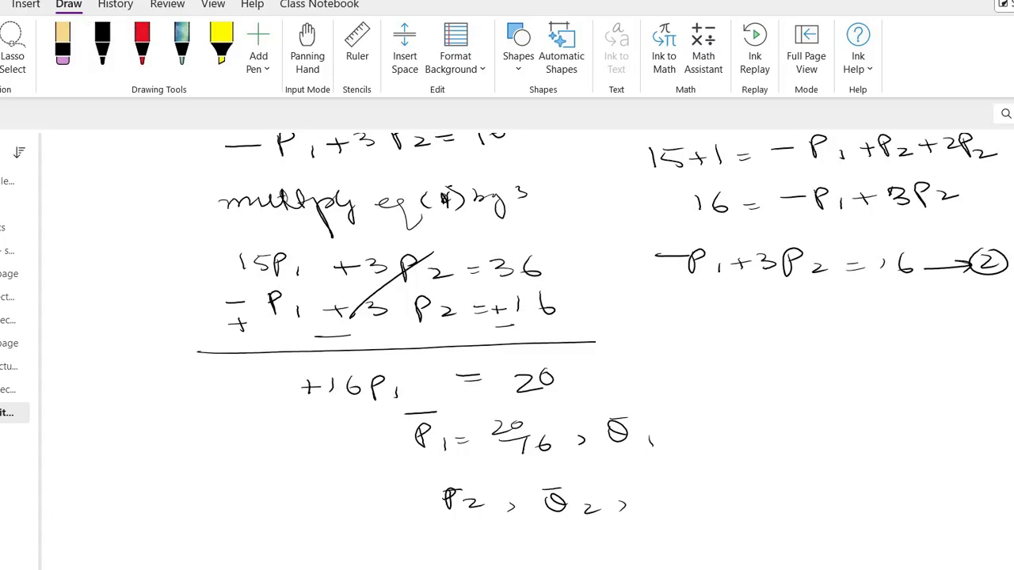